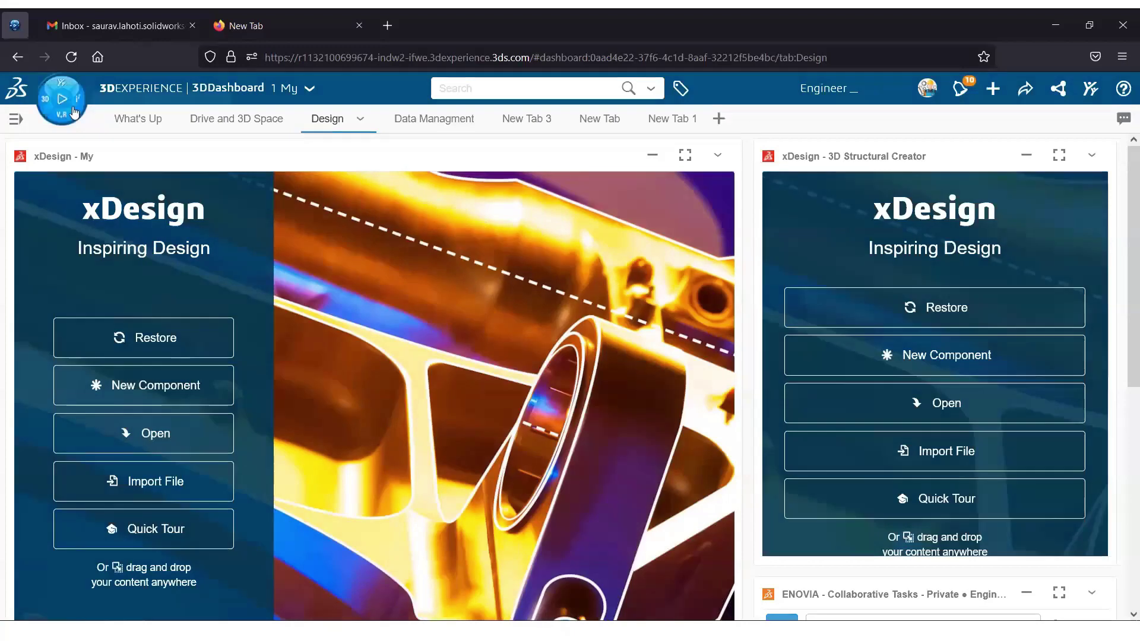
# - Add the Collaborative Tasks app to the Design tab from the compass search 'Coll'
pyautogui.click(74, 113)
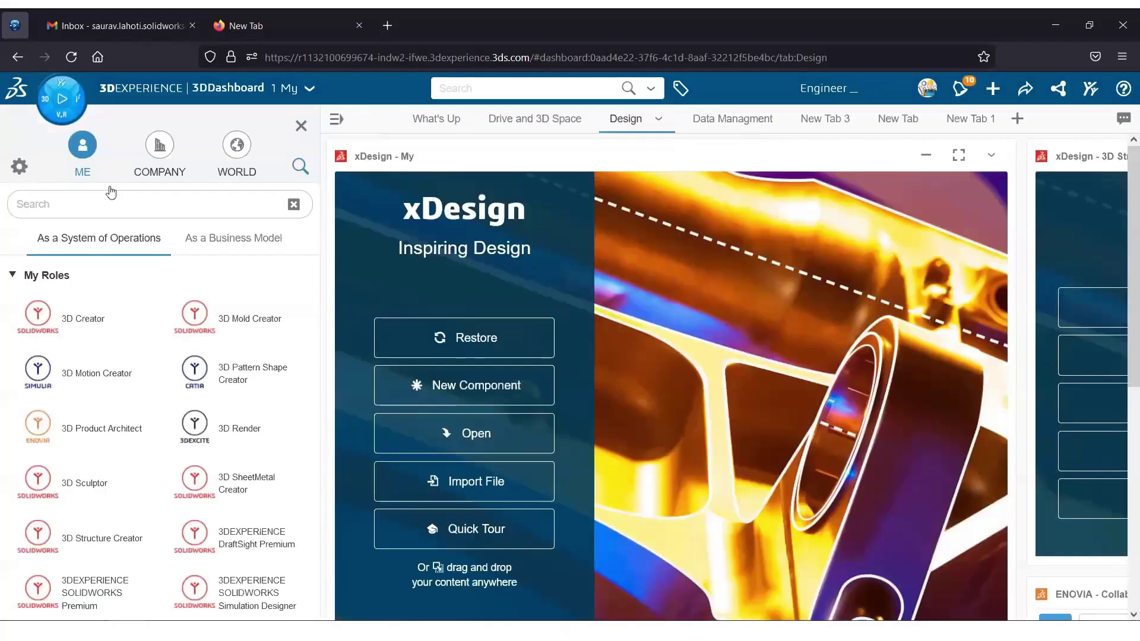
pyautogui.click(110, 199)
pyautogui.write('Coll')
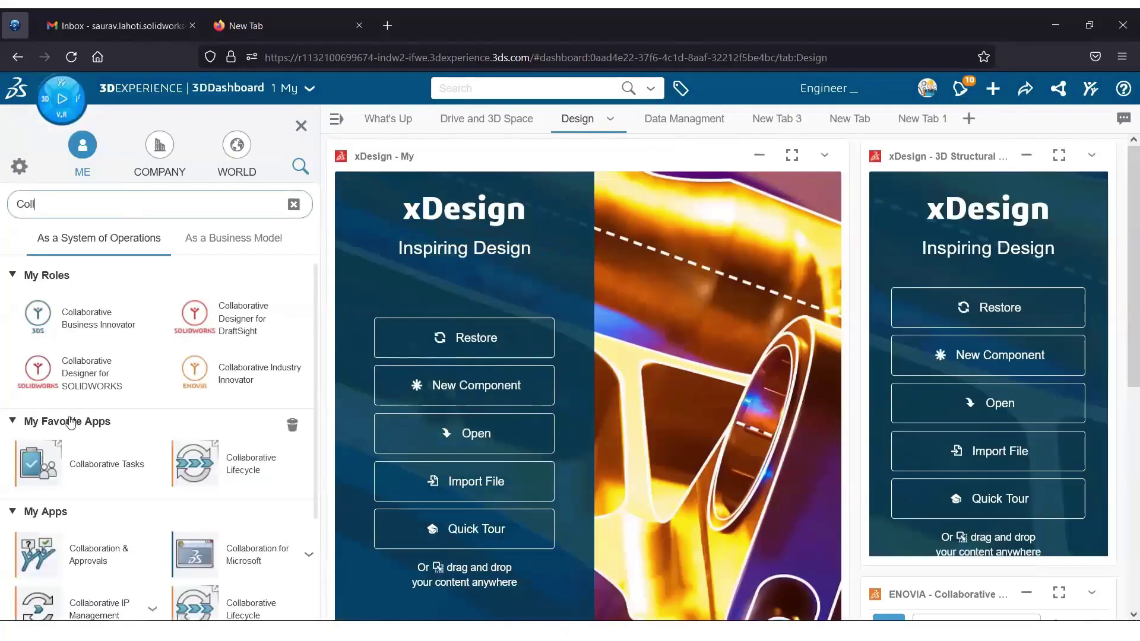
pyautogui.moveTo(62, 474); pyautogui.dragTo(303, 129)
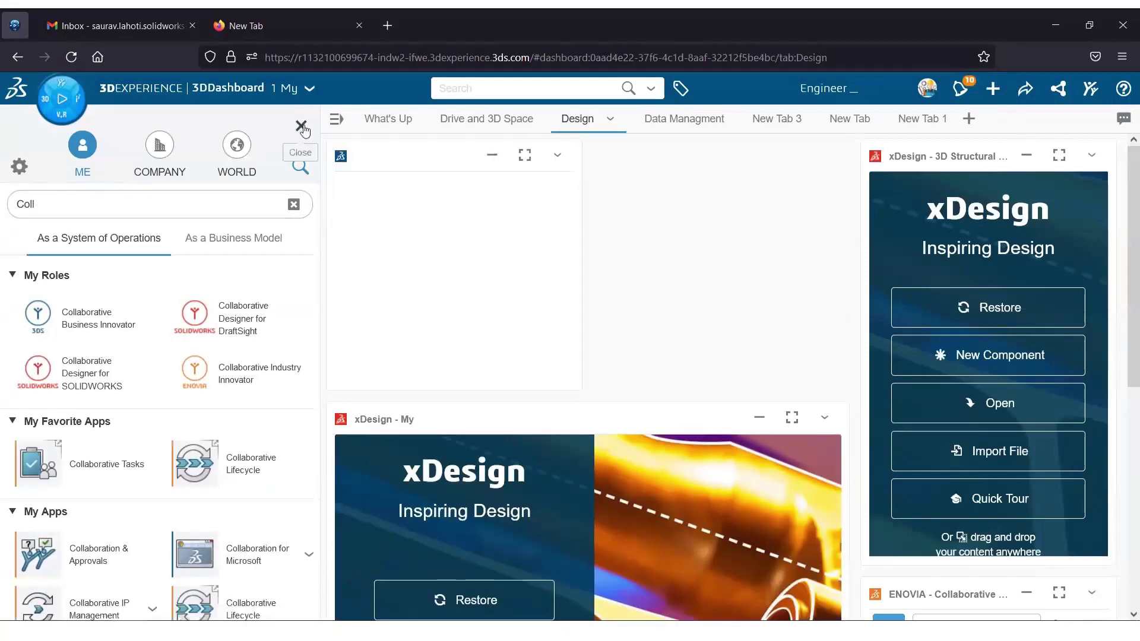
pyautogui.click(301, 127)
# - Reload the Collaborative Tasks widget and maximize it to fill the dashboard
pyautogui.click(345, 155)
pyautogui.click(352, 289)
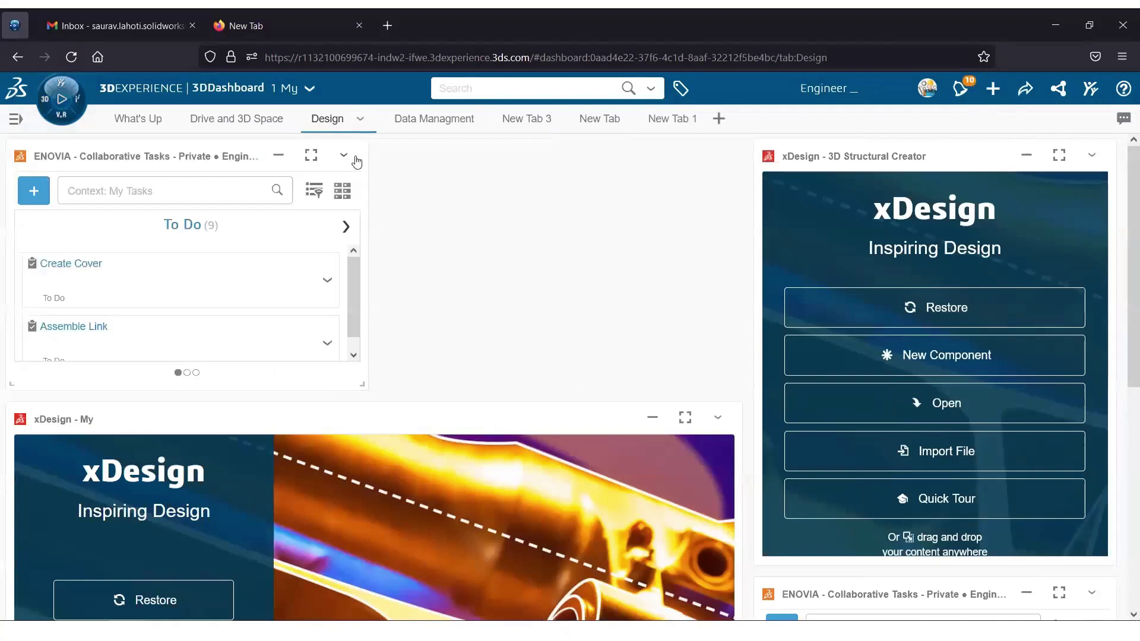
pyautogui.click(345, 157)
pyautogui.click(352, 308)
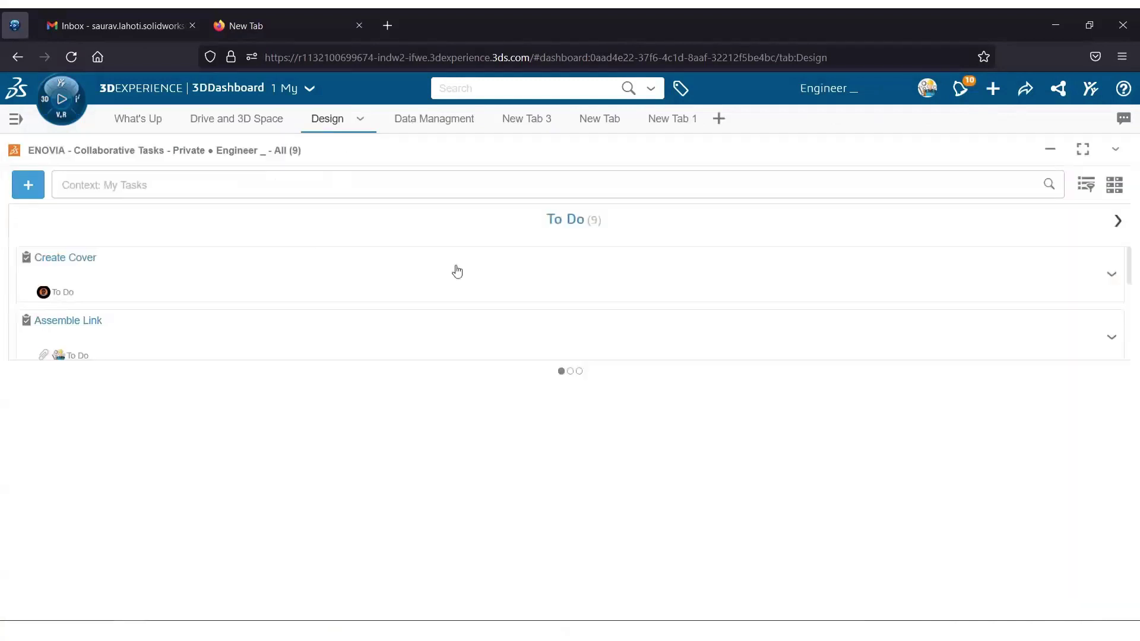
# - Create a new task titled 'Create a Cover' and open its details
pyautogui.click(178, 184)
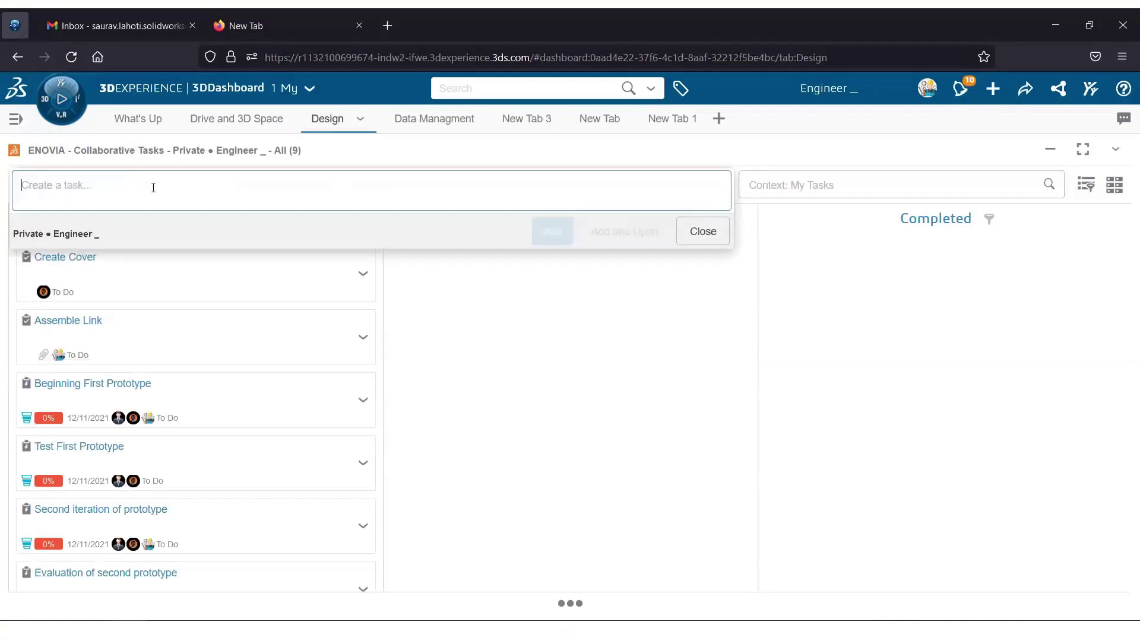
pyautogui.write('Create a Cover')
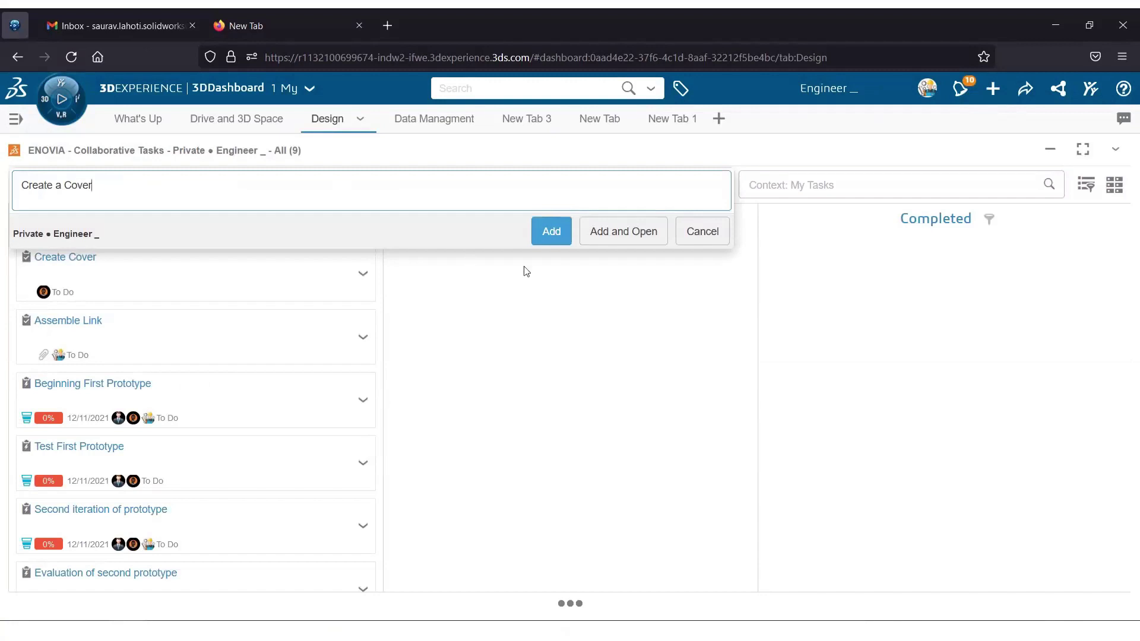
pyautogui.click(622, 231)
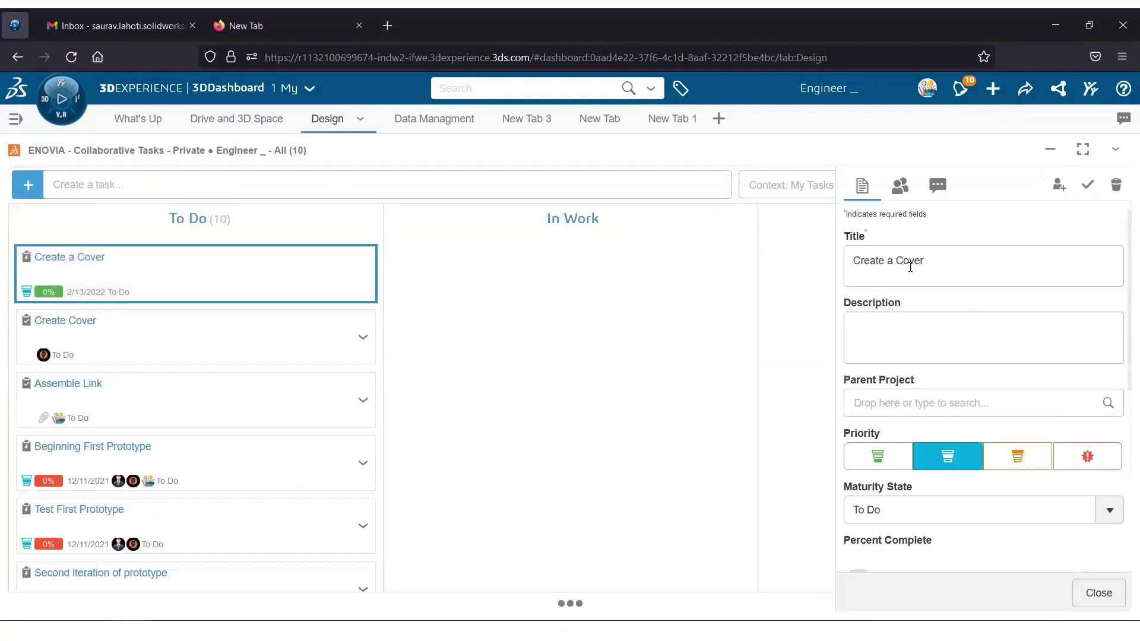
# - Write the description 'Hey, Designer / Create a new cover for VF2'
pyautogui.click(922, 328)
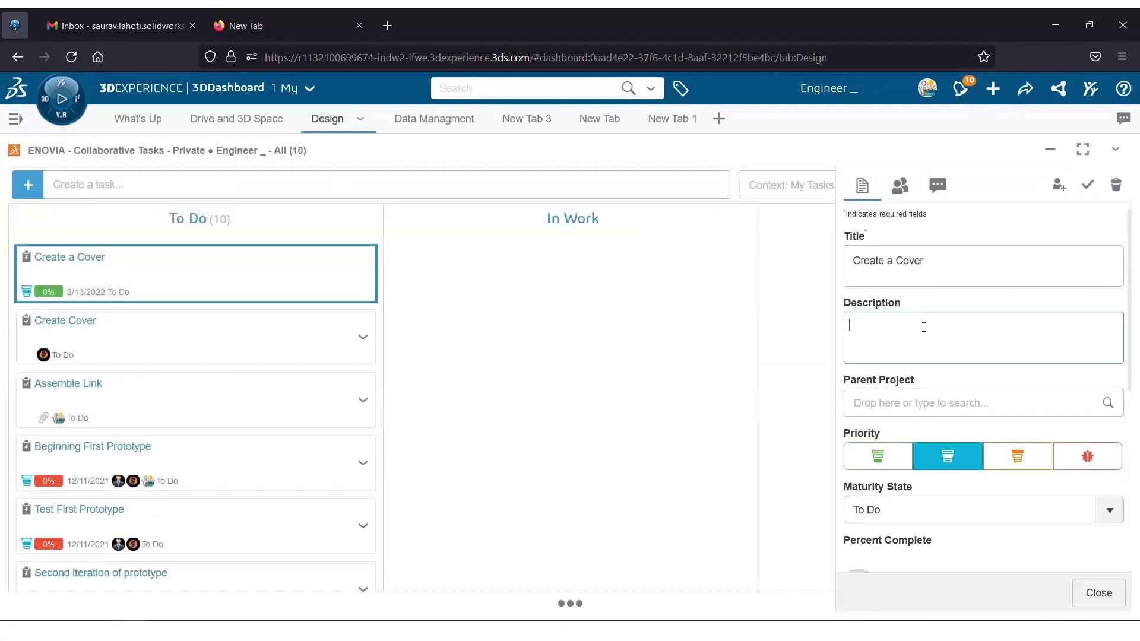
pyautogui.write('Hey ')
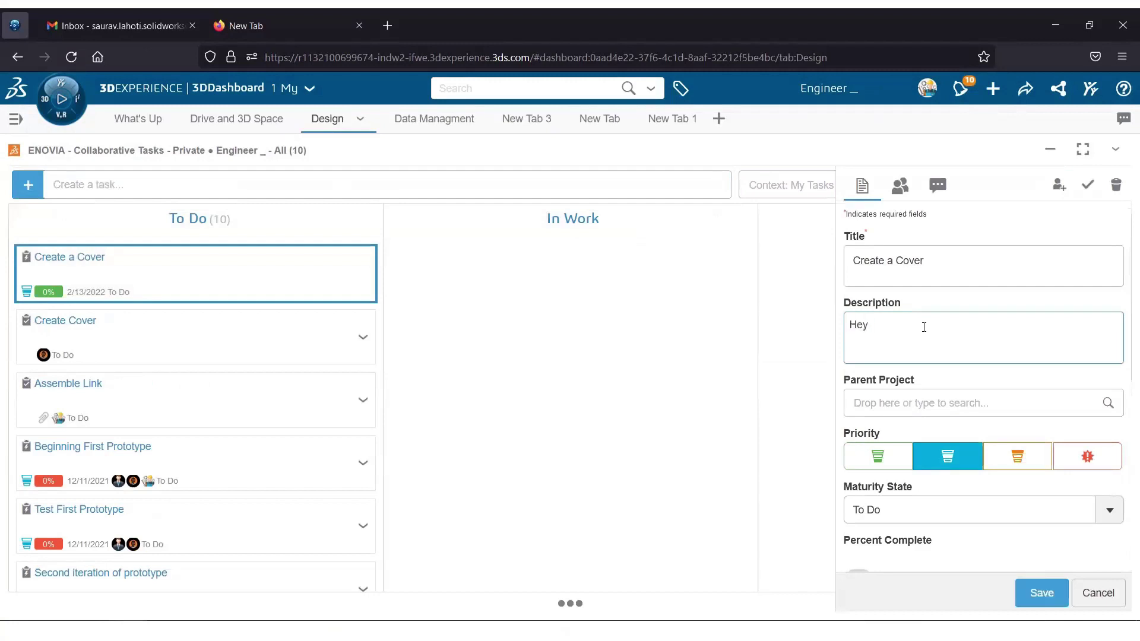
pyautogui.write('Design')
pyautogui.write('Creat')
pyautogui.write('te')
pyautogui.write(' a new cover')
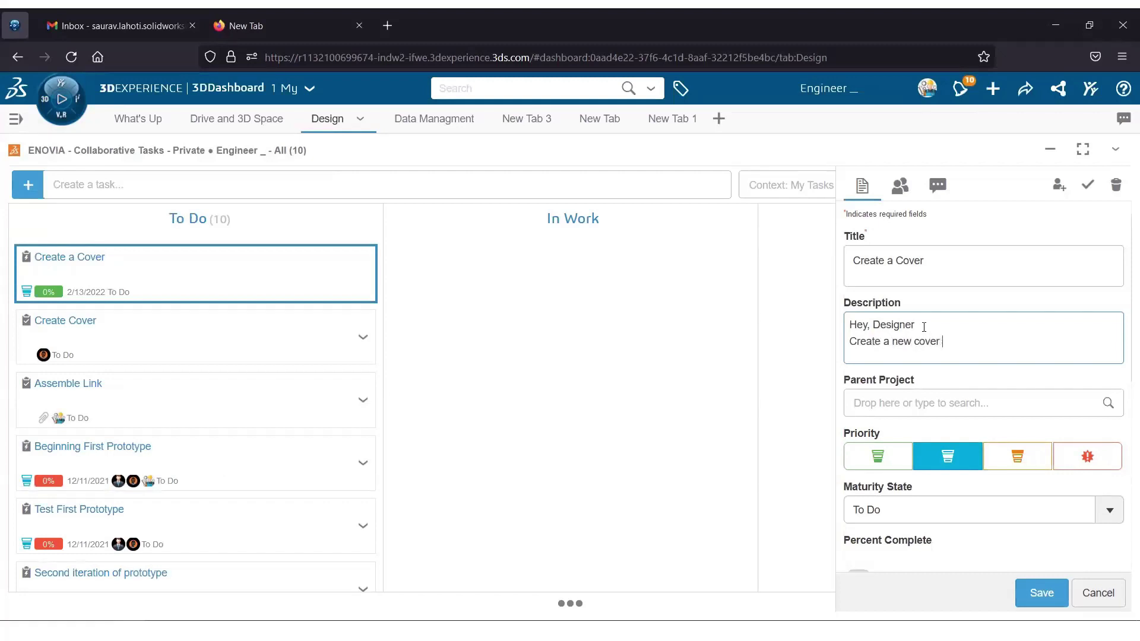
pyautogui.write(' for')
pyautogui.write('VF@')
pyautogui.press('BackSpace')
pyautogui.write('2')
pyautogui.press('Return')
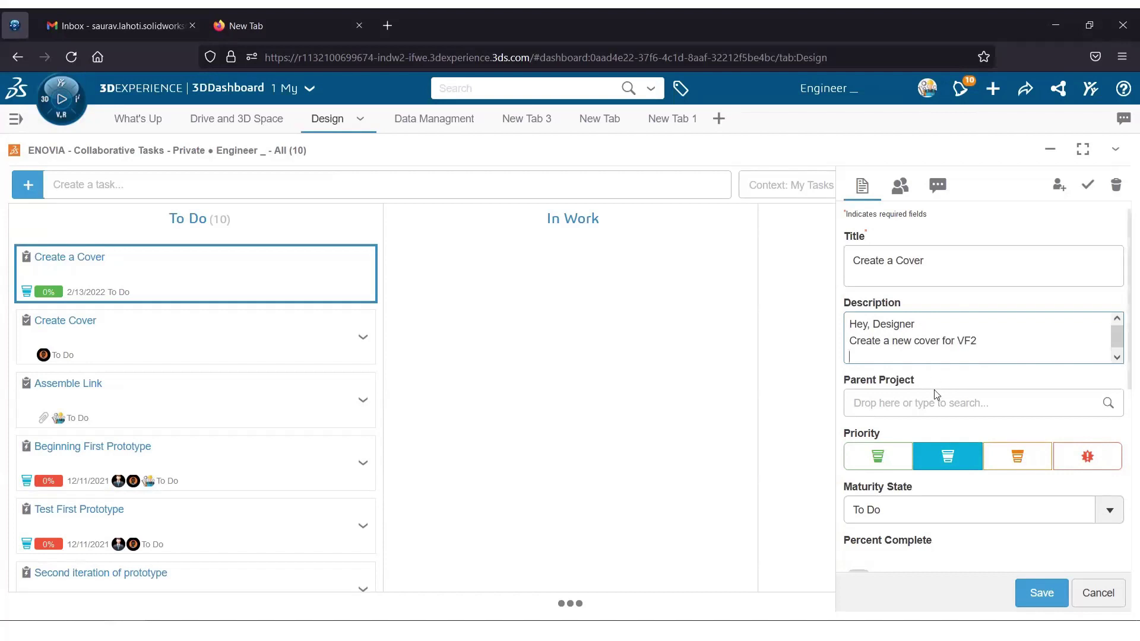
# - Finish the description, set priority to High and keep maturity at To Do
pyautogui.click(1008, 375)
pyautogui.scroll(-2, 1009, 375)
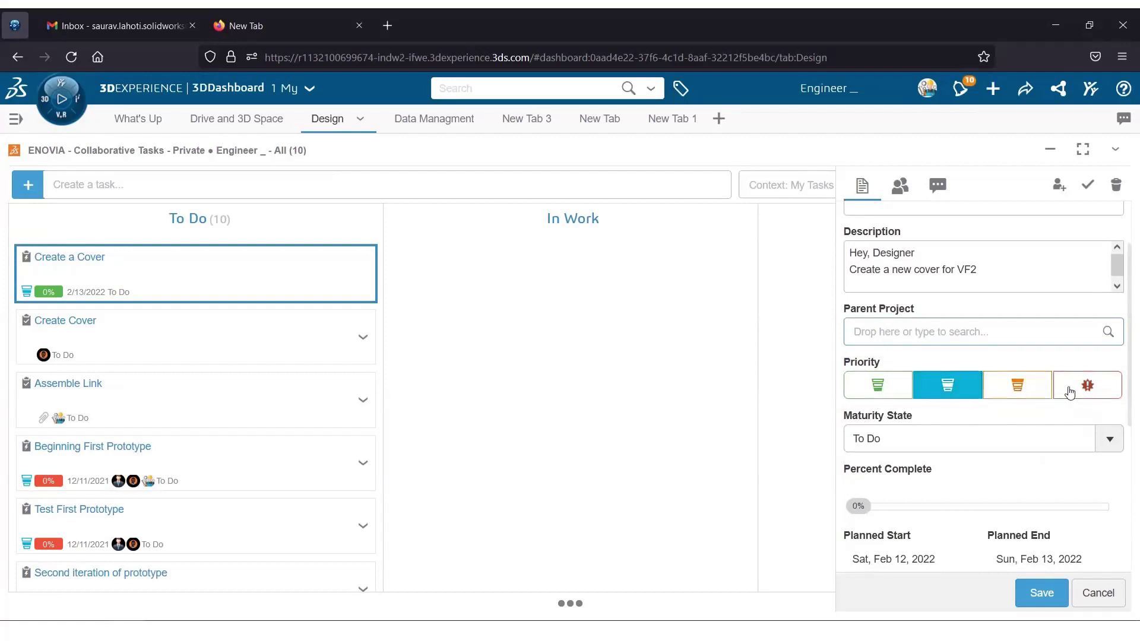
pyautogui.click(1004, 392)
pyautogui.scroll(-2, 1000, 418)
pyautogui.scroll(-3, 1000, 429)
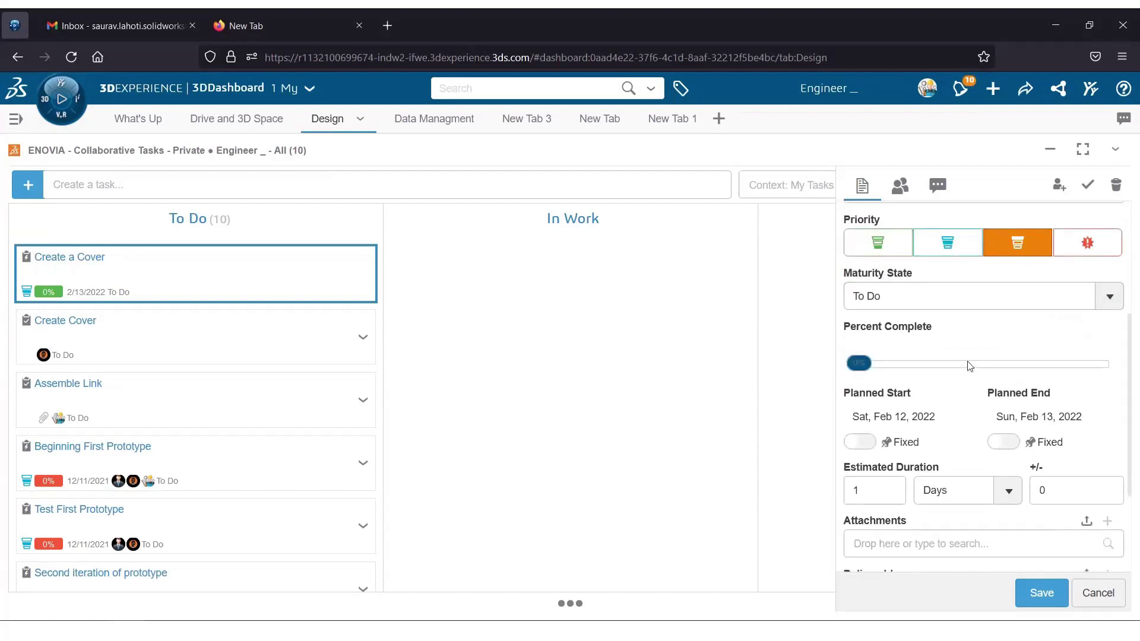
pyautogui.click(1110, 300)
pyautogui.click(1109, 305)
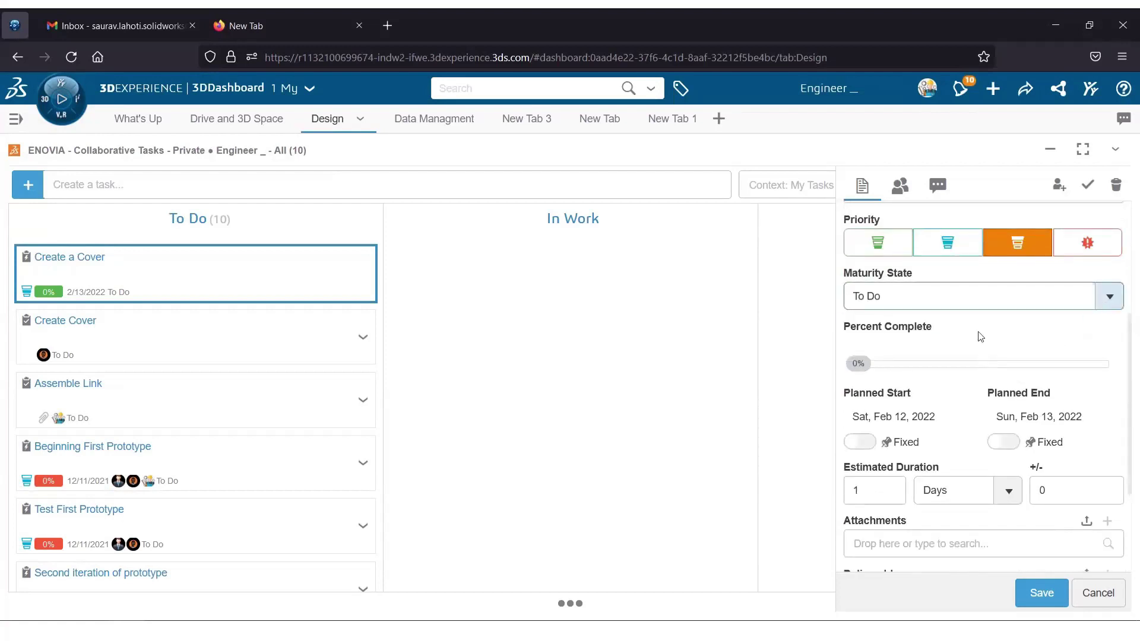
pyautogui.scroll(-2, 920, 362)
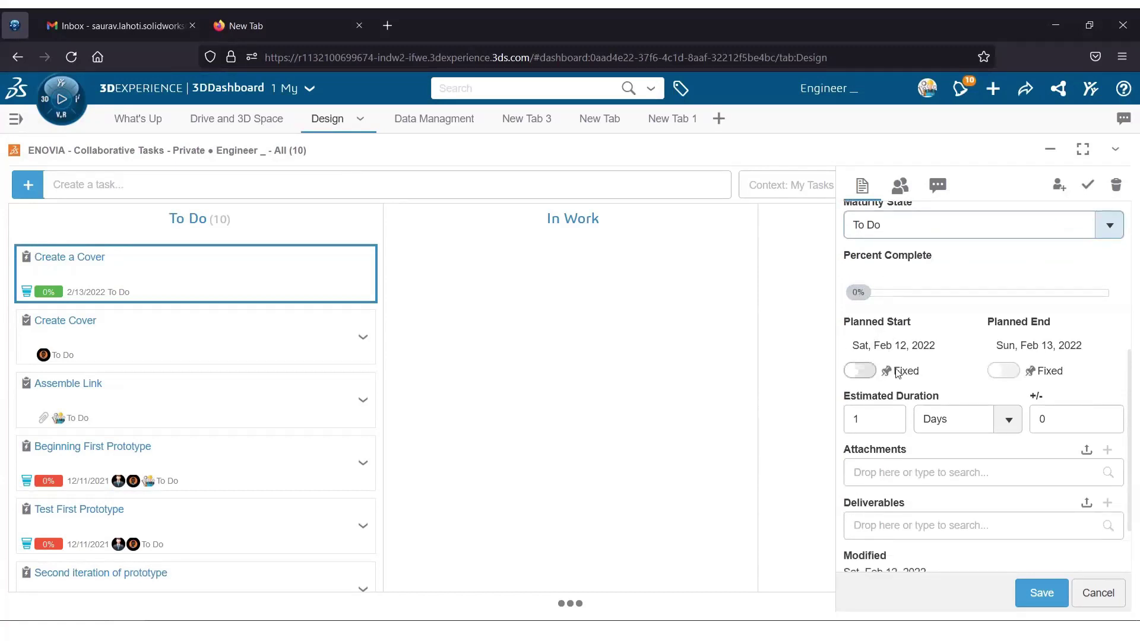
# - Set planned end to February 16 and estimated duration 5 with a ±2 margin
pyautogui.click(867, 371)
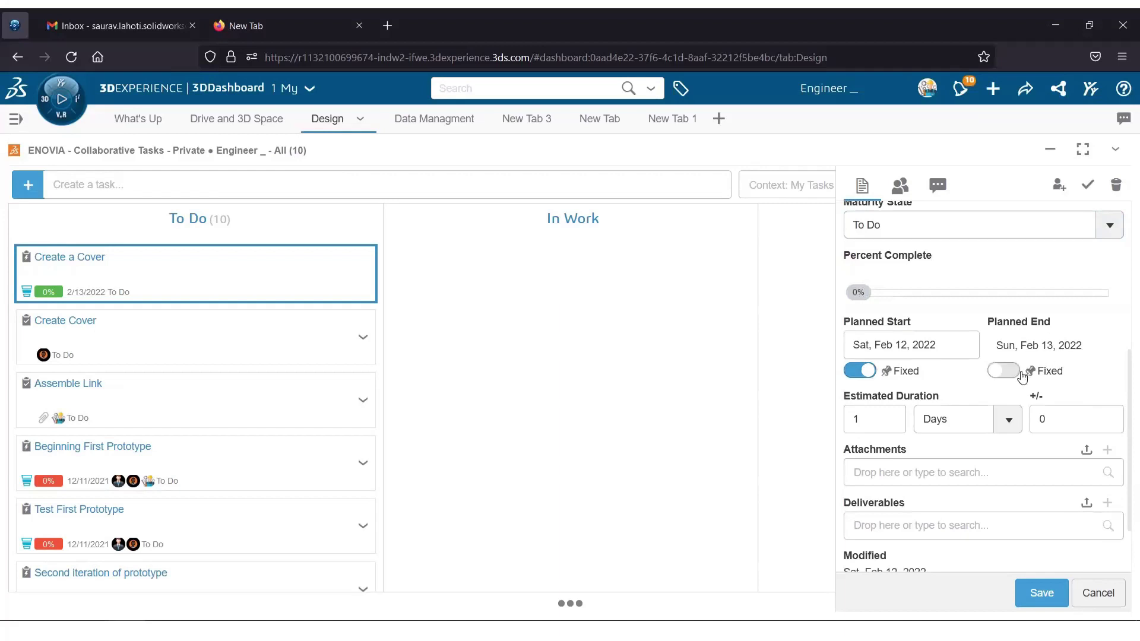
pyautogui.click(1050, 347)
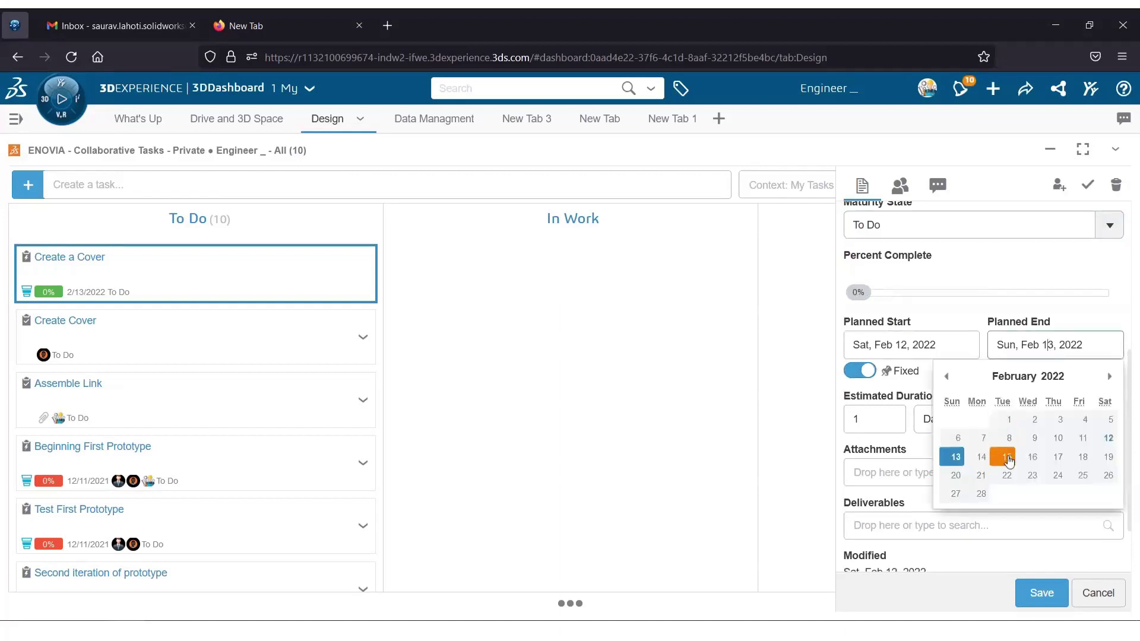
pyautogui.click(1033, 457)
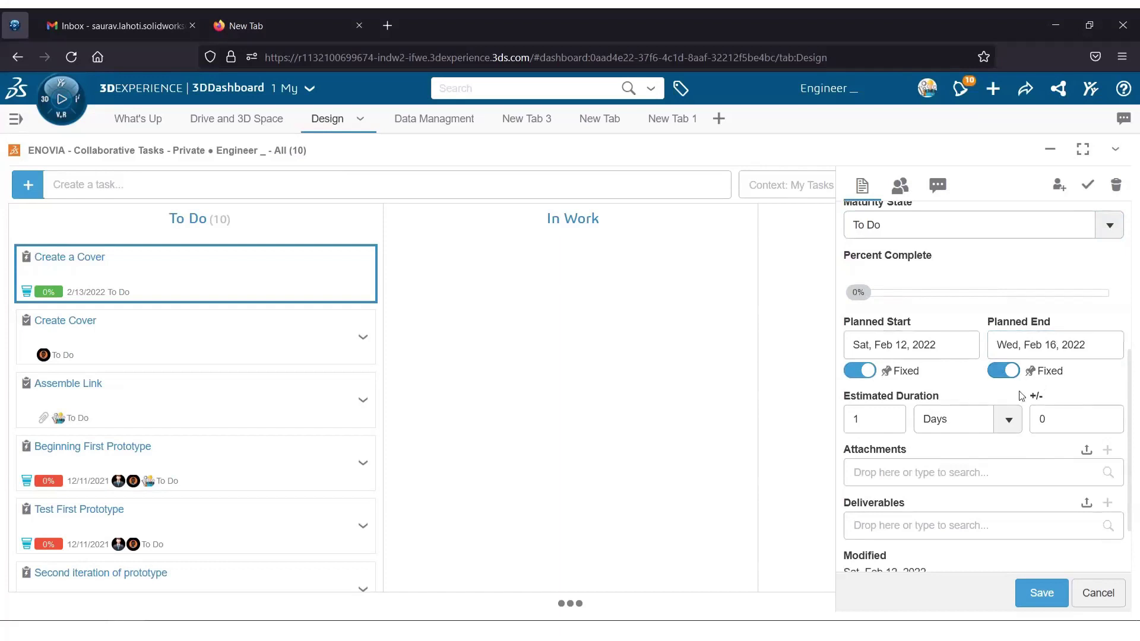
pyautogui.scroll(-2, 983, 449)
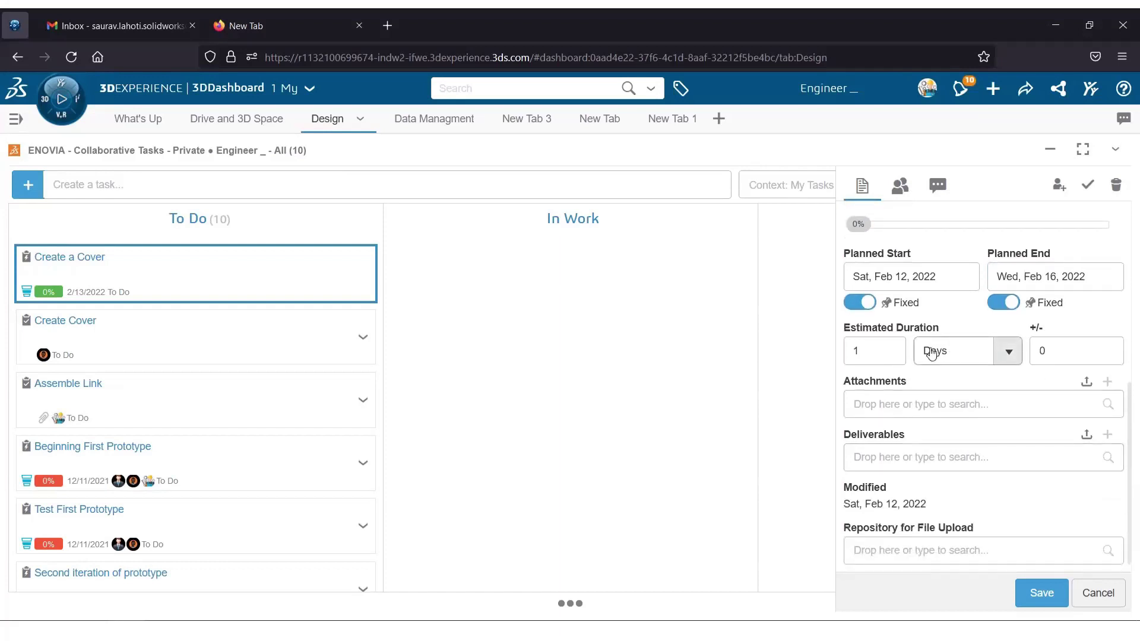
pyautogui.doubleClick(876, 353)
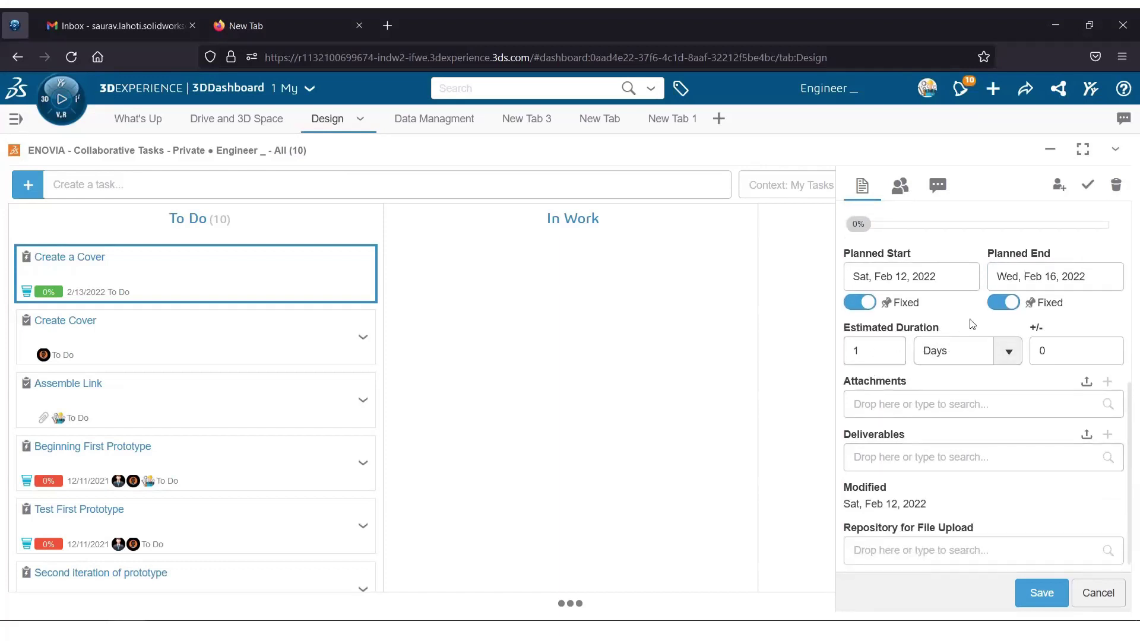
pyautogui.write('5')
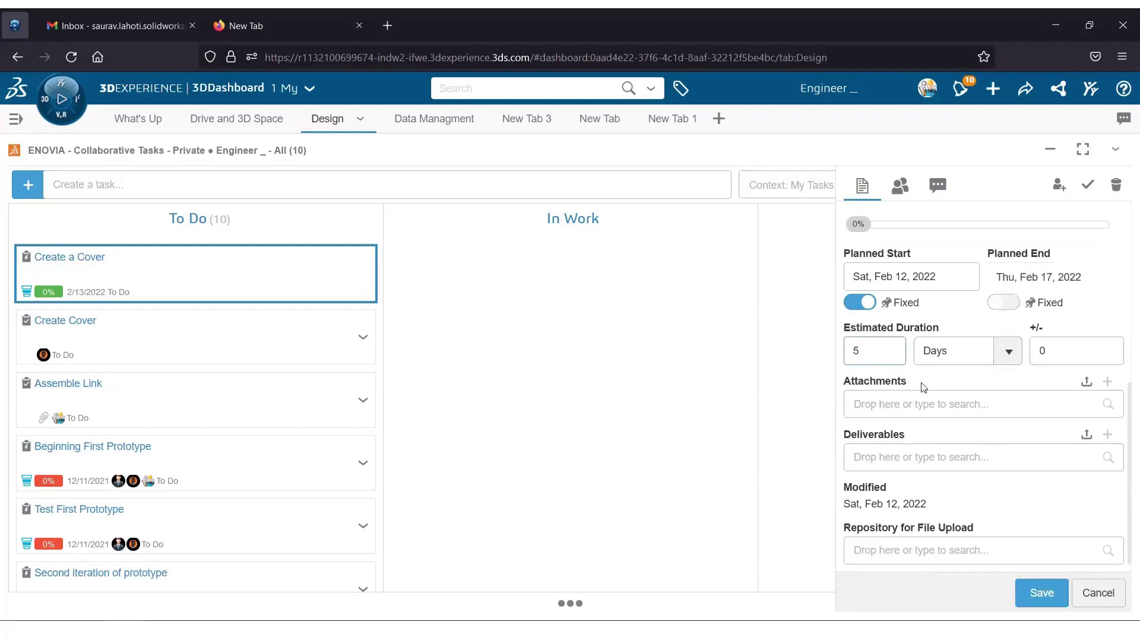
pyautogui.click(1051, 350)
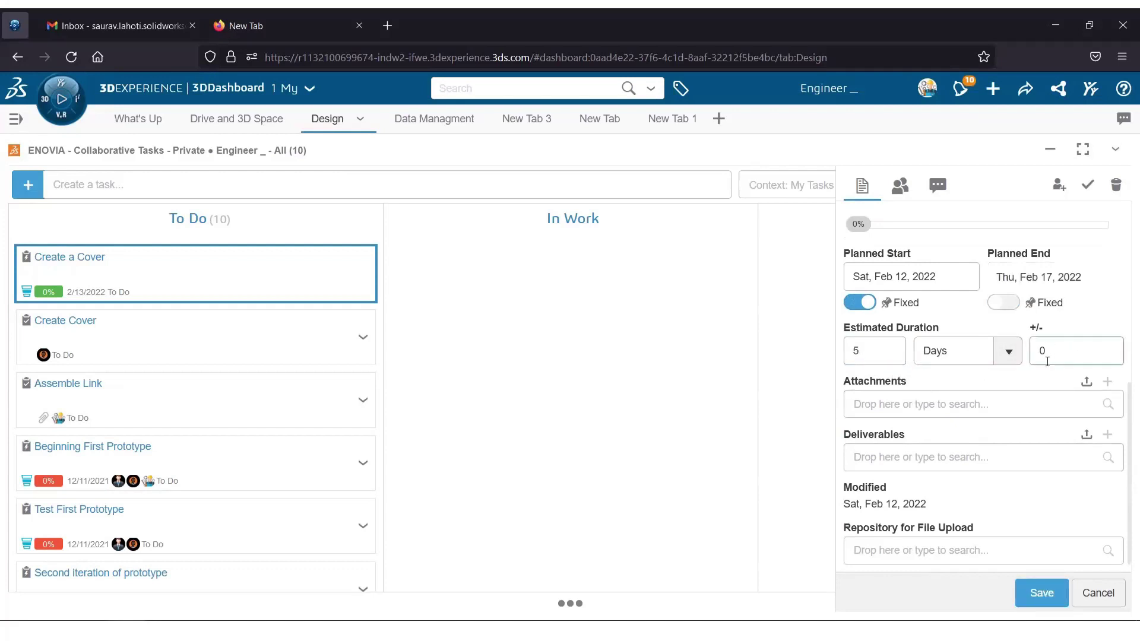
pyautogui.press('BackSpace')
pyautogui.write('2')
# - Search 'vf2' and attach VF2 Foot to the task
pyautogui.click(1014, 404)
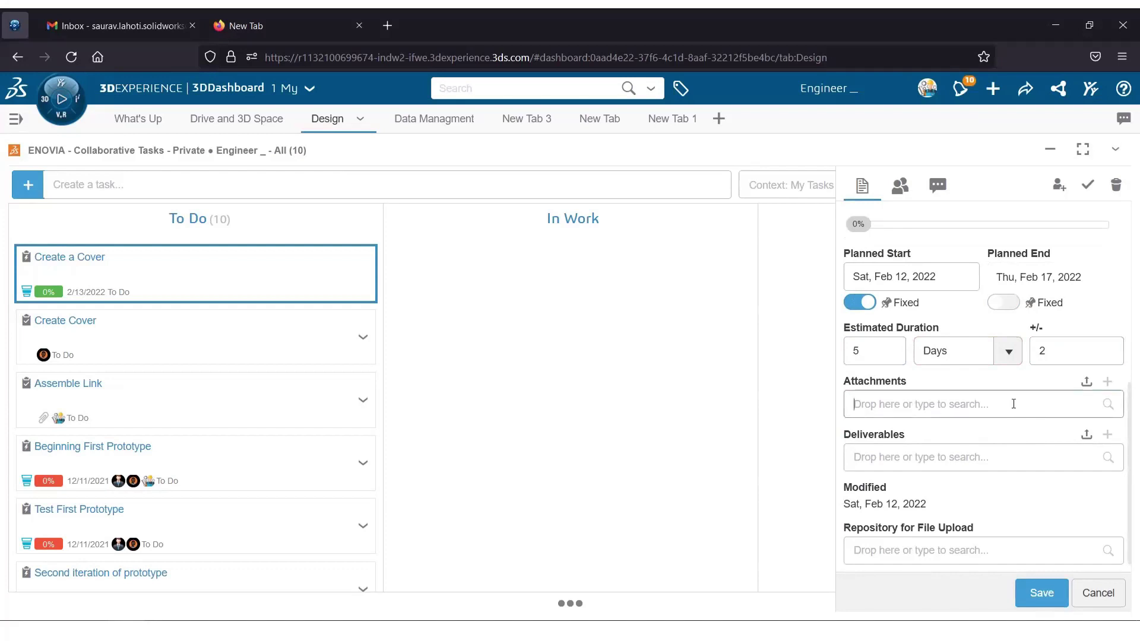
pyautogui.write('vf2')
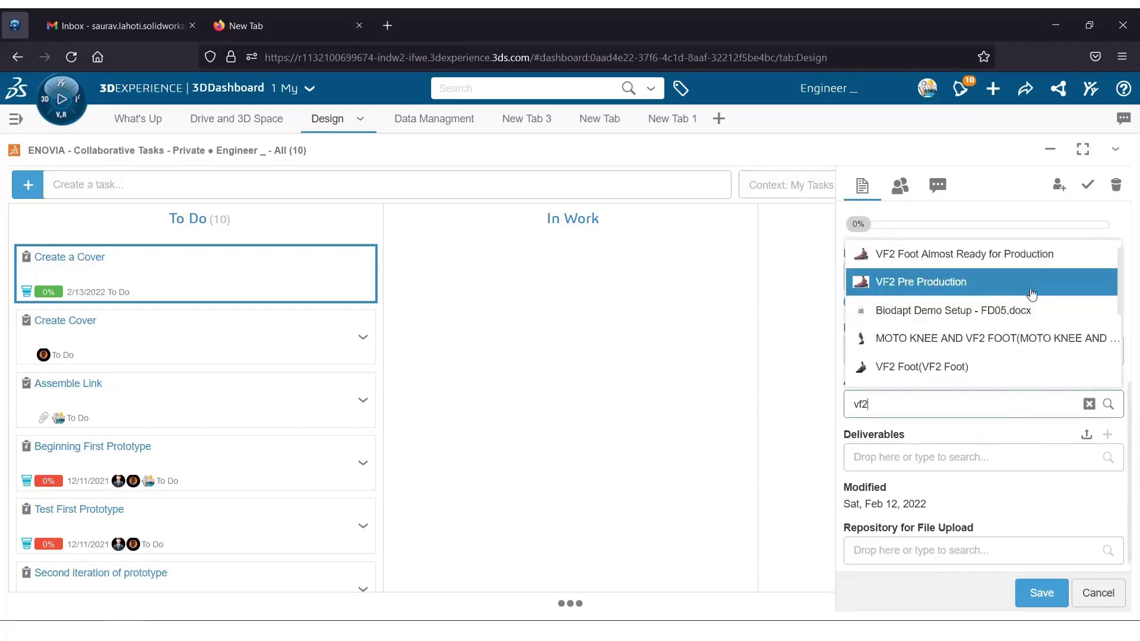
pyautogui.click(1030, 366)
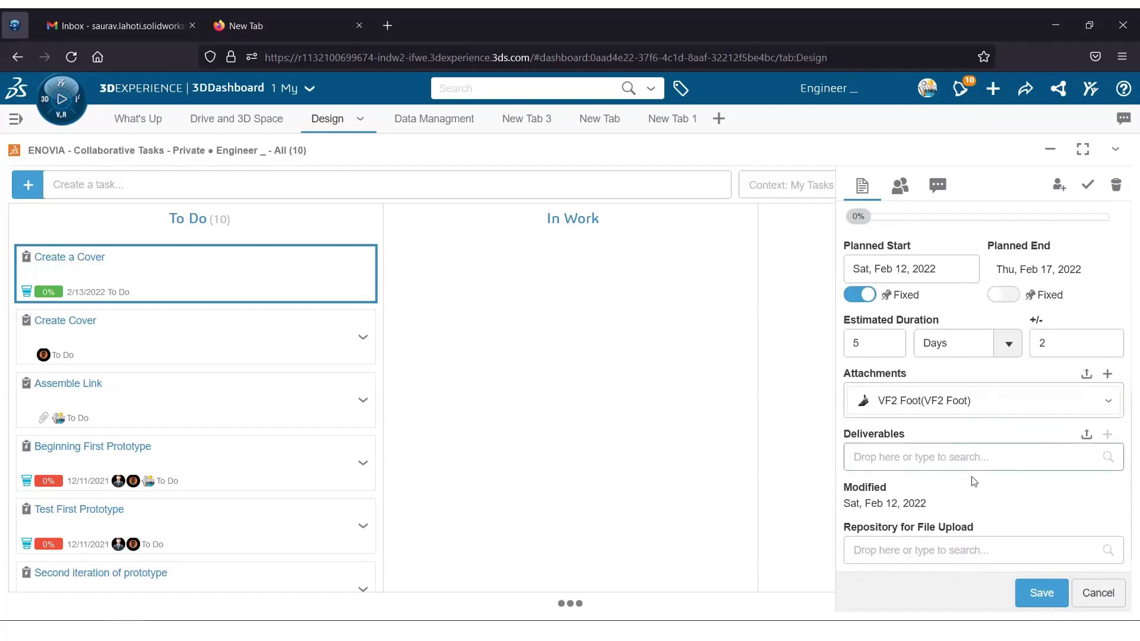
# - Set the file upload repository to the Demo BioDapt space
pyautogui.click(954, 542)
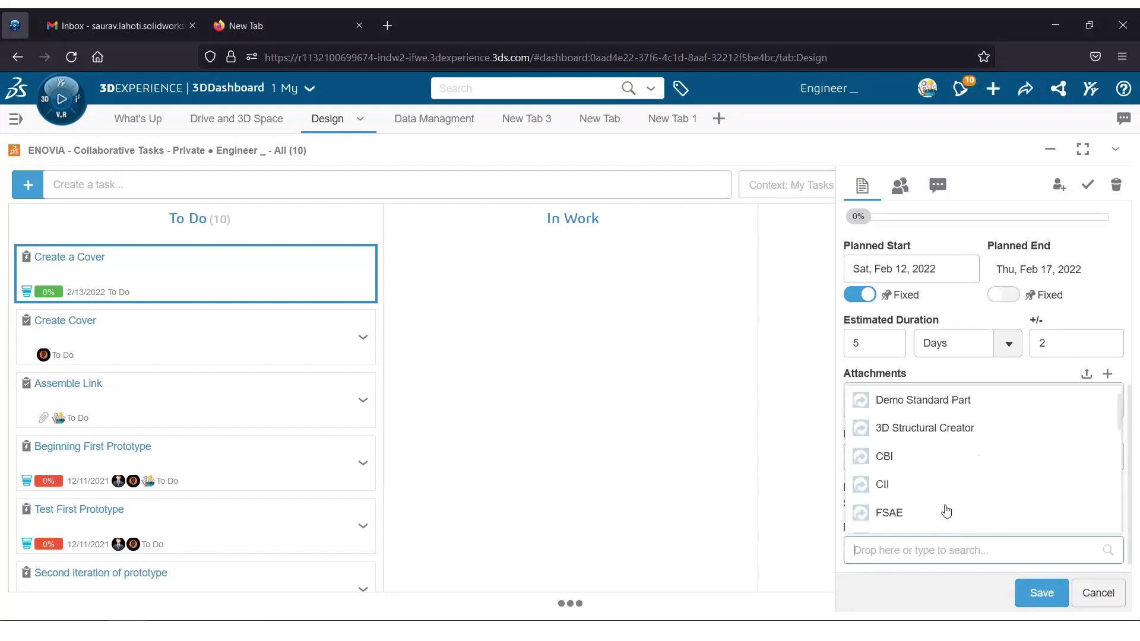
pyautogui.scroll(-4, 955, 496)
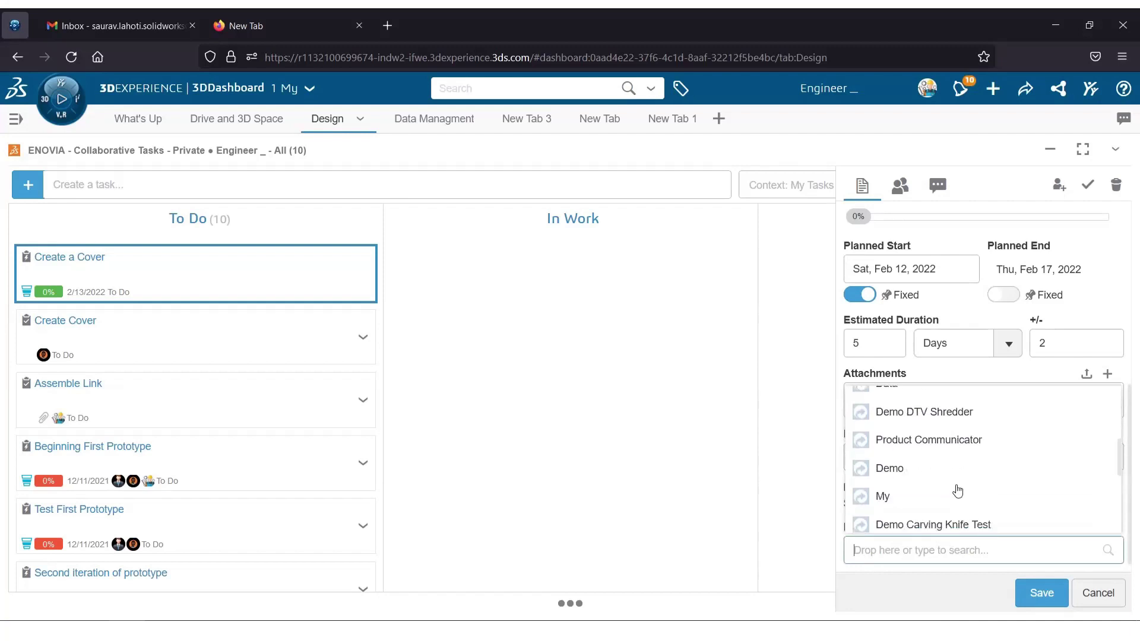
pyautogui.scroll(4, 958, 484)
pyautogui.scroll(-4, 959, 478)
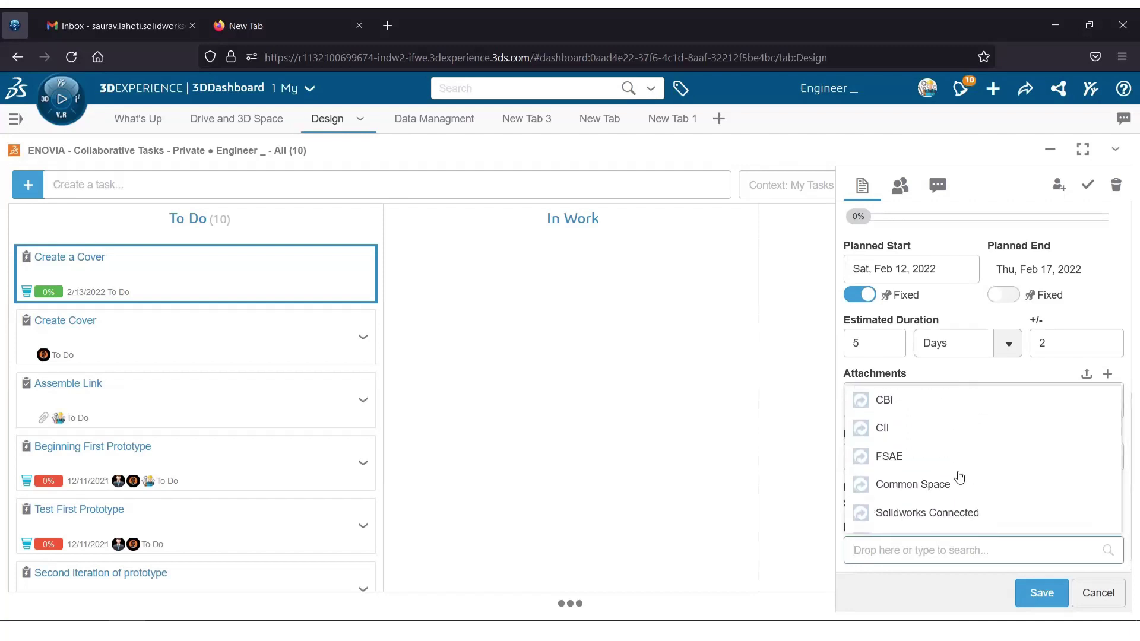
pyautogui.scroll(-4, 960, 480)
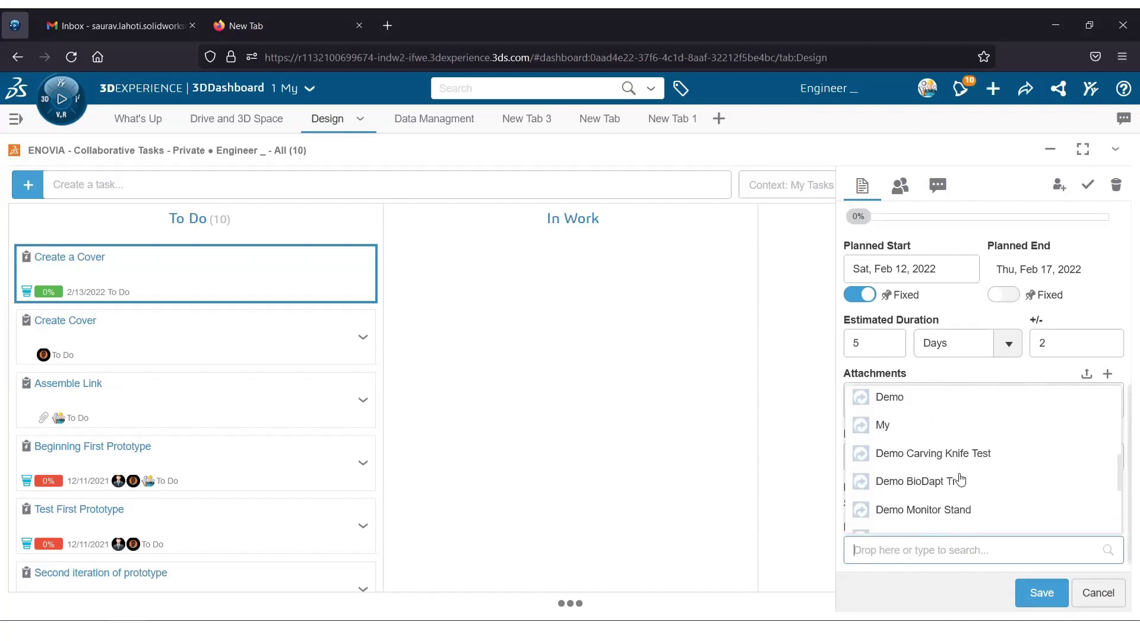
pyautogui.scroll(5, 961, 479)
pyautogui.scroll(-10, 962, 479)
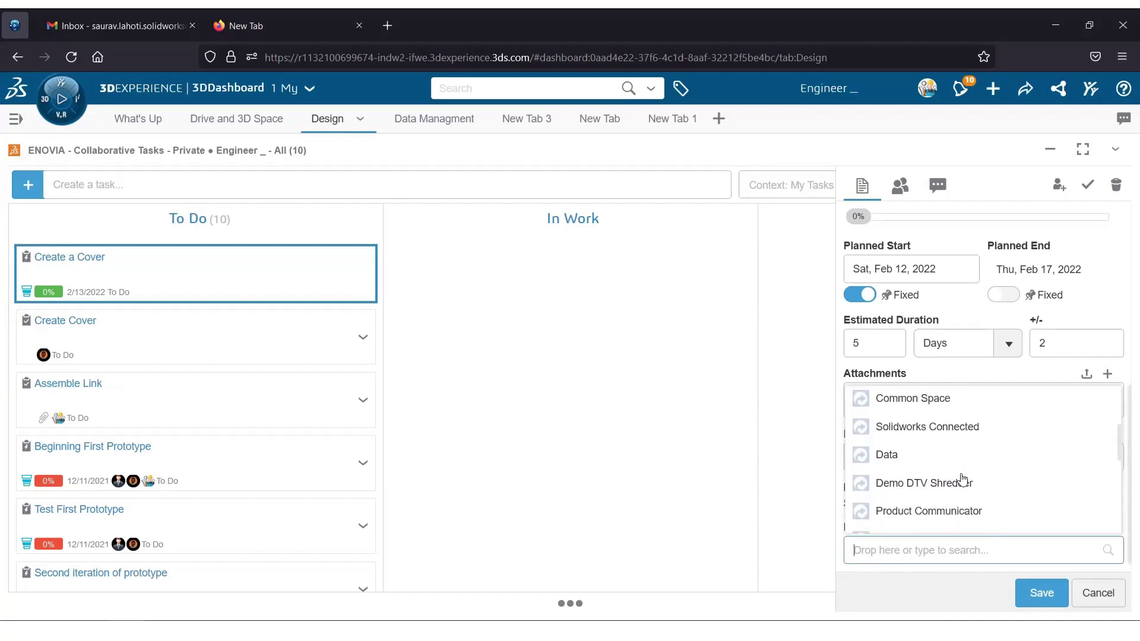
pyautogui.click(962, 410)
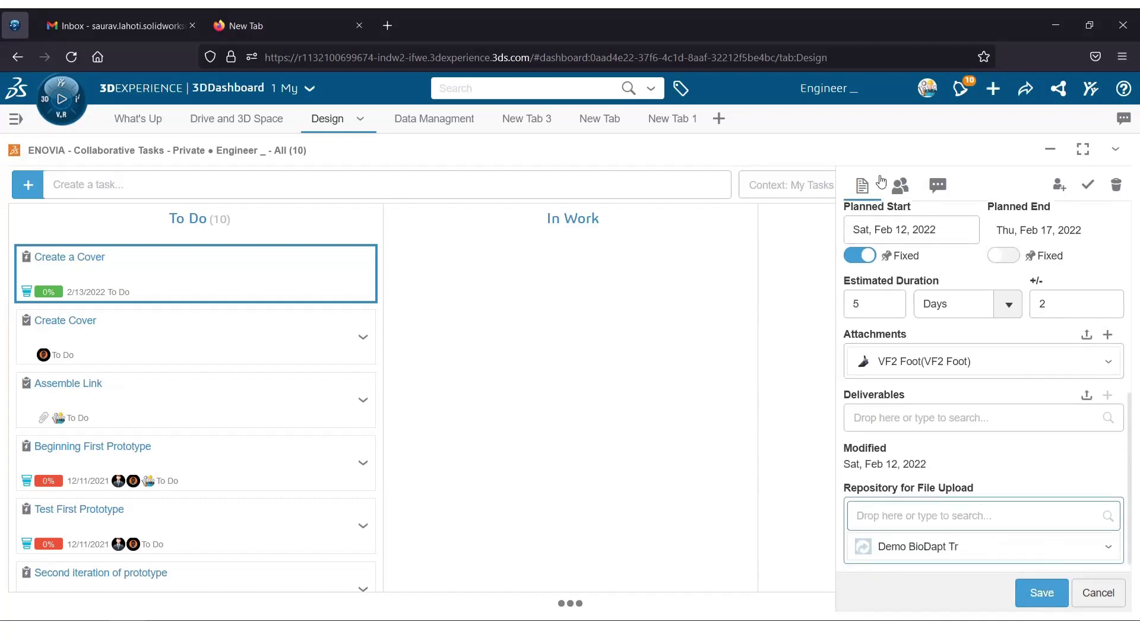
# - Add Designer as assignee of Create a Cover, then view the task's comments
pyautogui.click(900, 185)
pyautogui.click(950, 241)
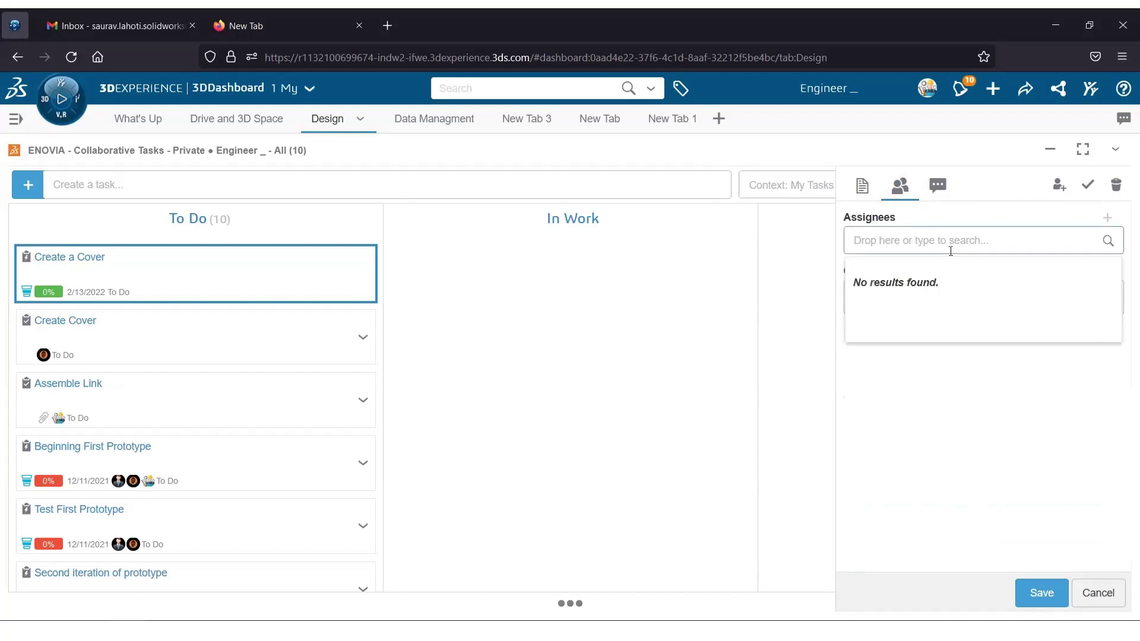
pyautogui.write('Design')
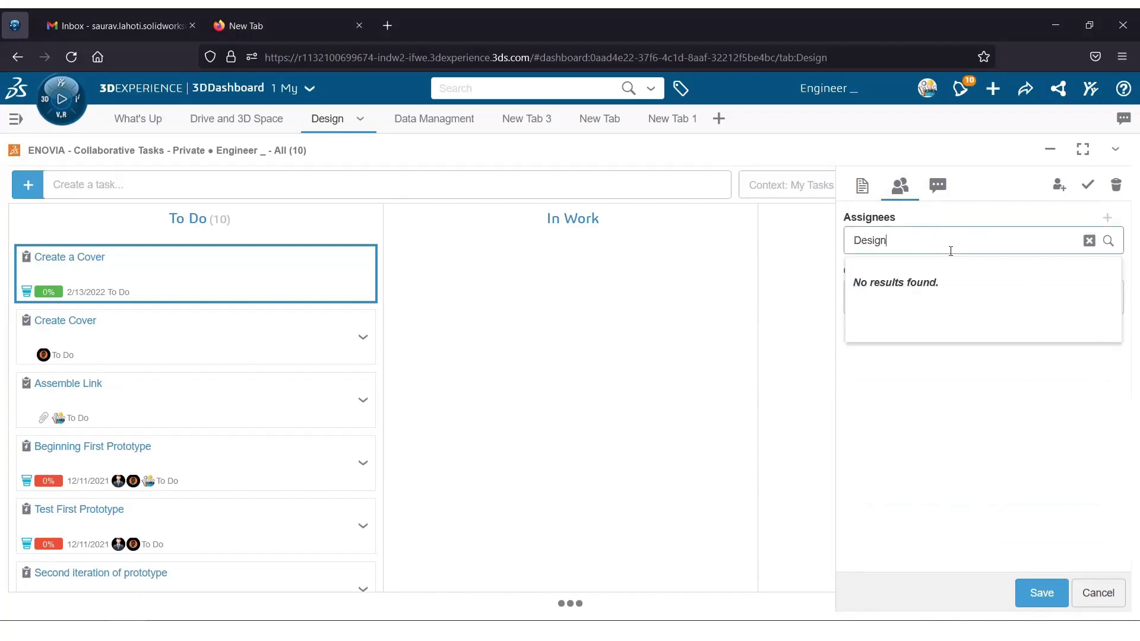
pyautogui.write('er')
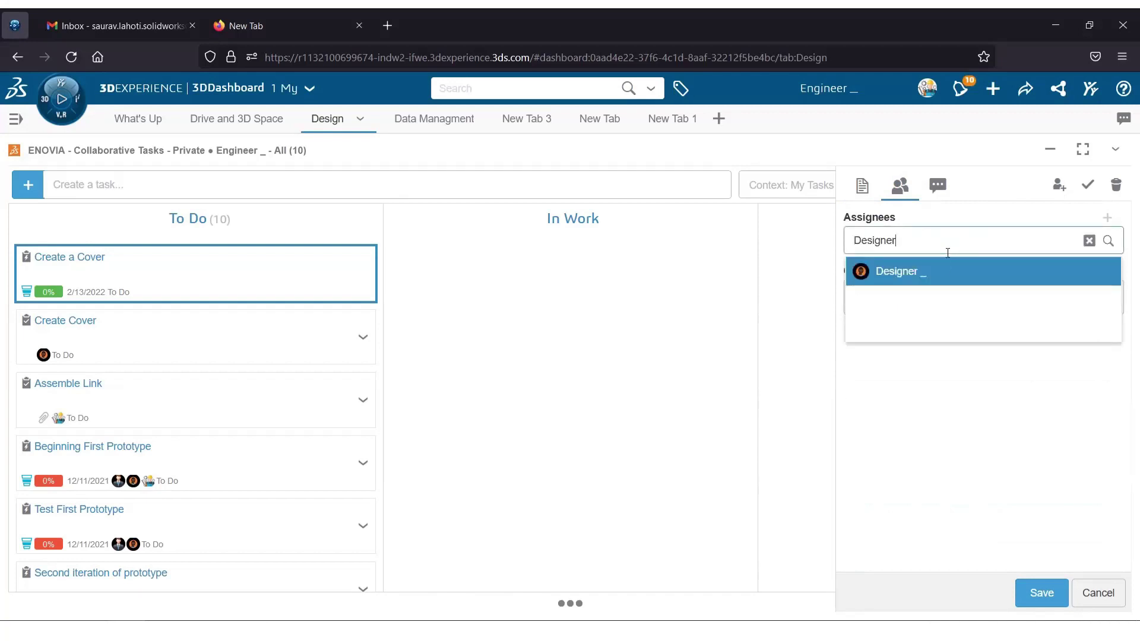
pyautogui.click(934, 270)
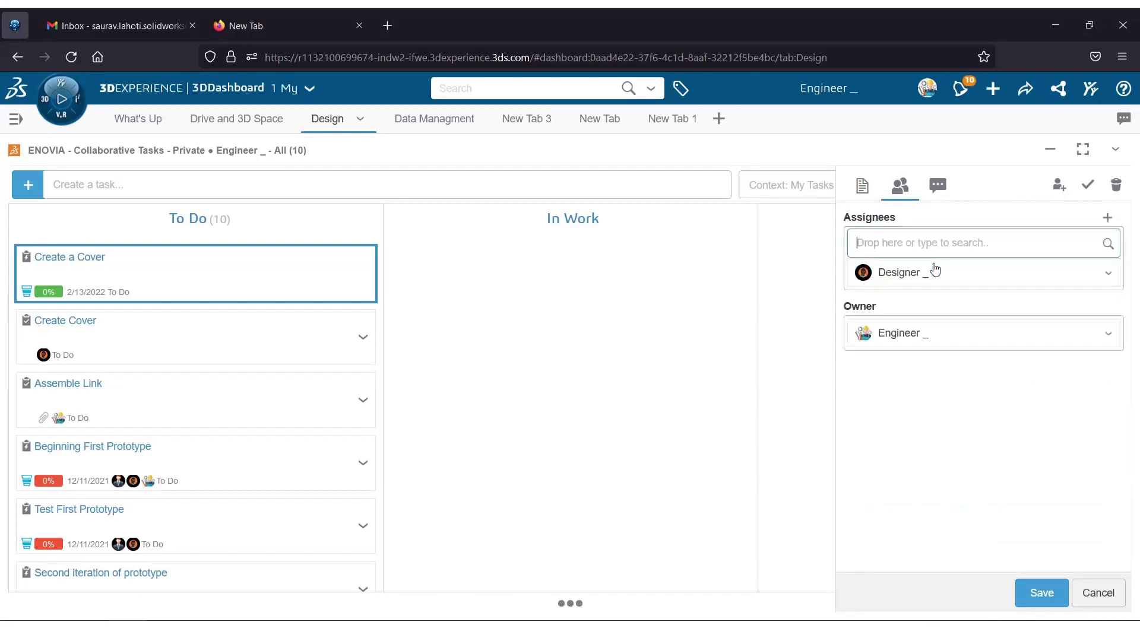
pyautogui.click(944, 186)
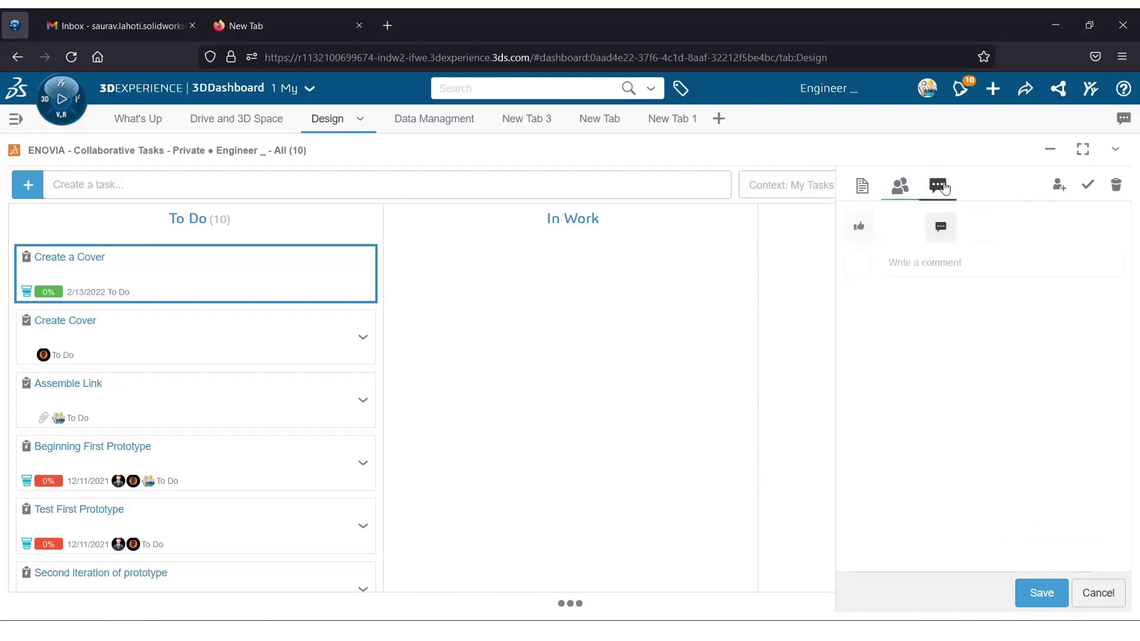
# - Post the comment 'Let me know if you face any difficulties' and save the task
pyautogui.click(937, 265)
pyautogui.write('Let em')
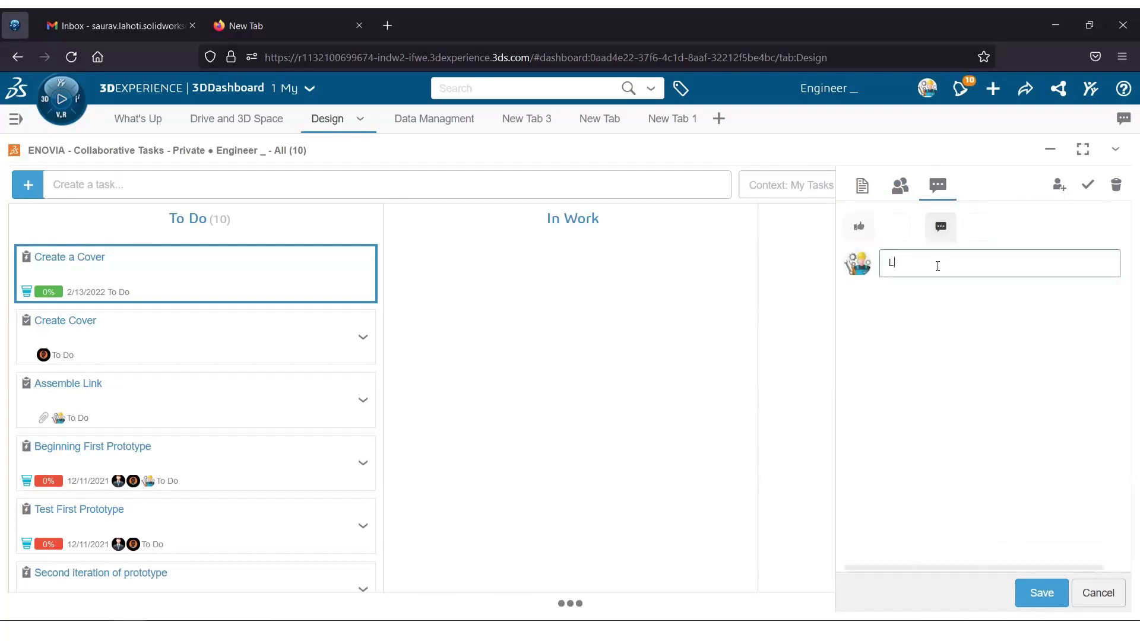
pyautogui.press('BackSpace')
pyautogui.press('BackSpace')
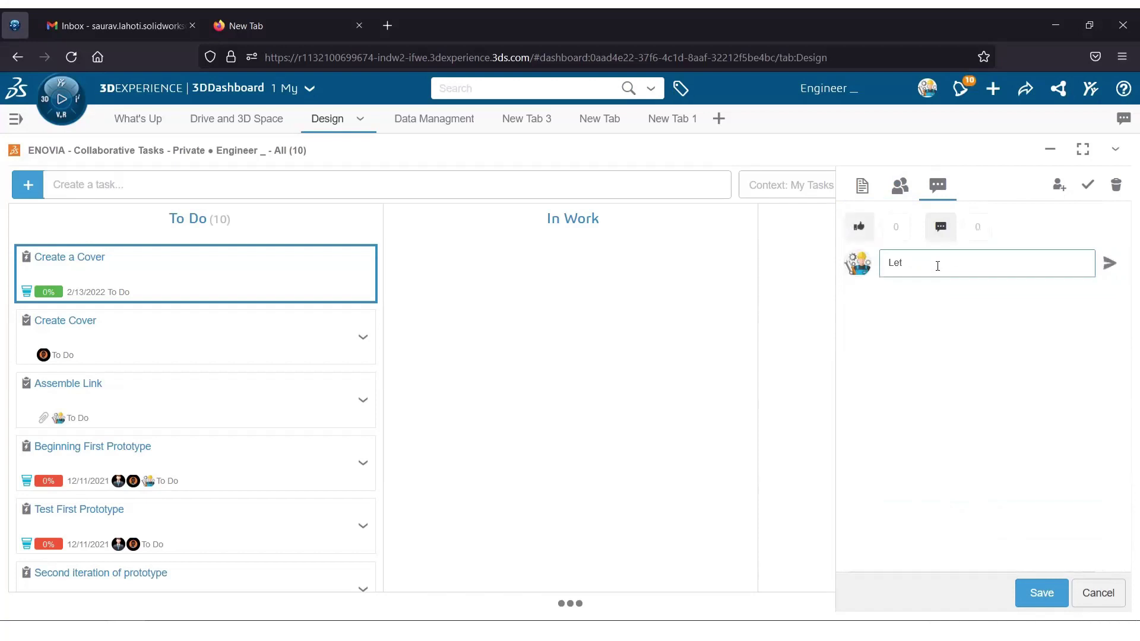
pyautogui.write('me know if you facce any difficulties')
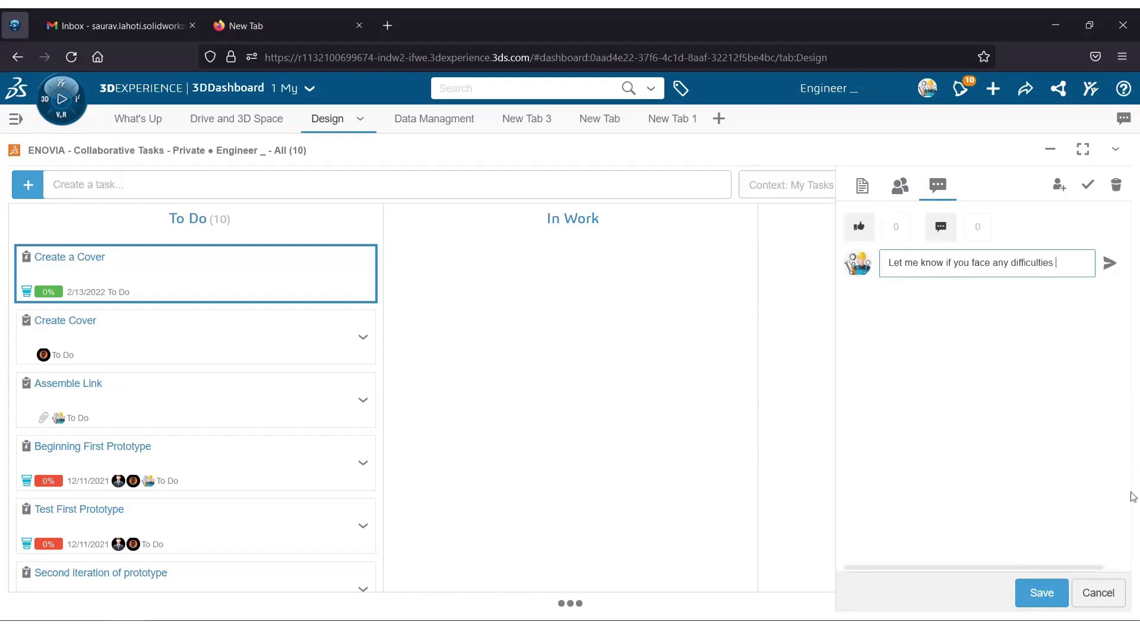
pyautogui.click(1042, 594)
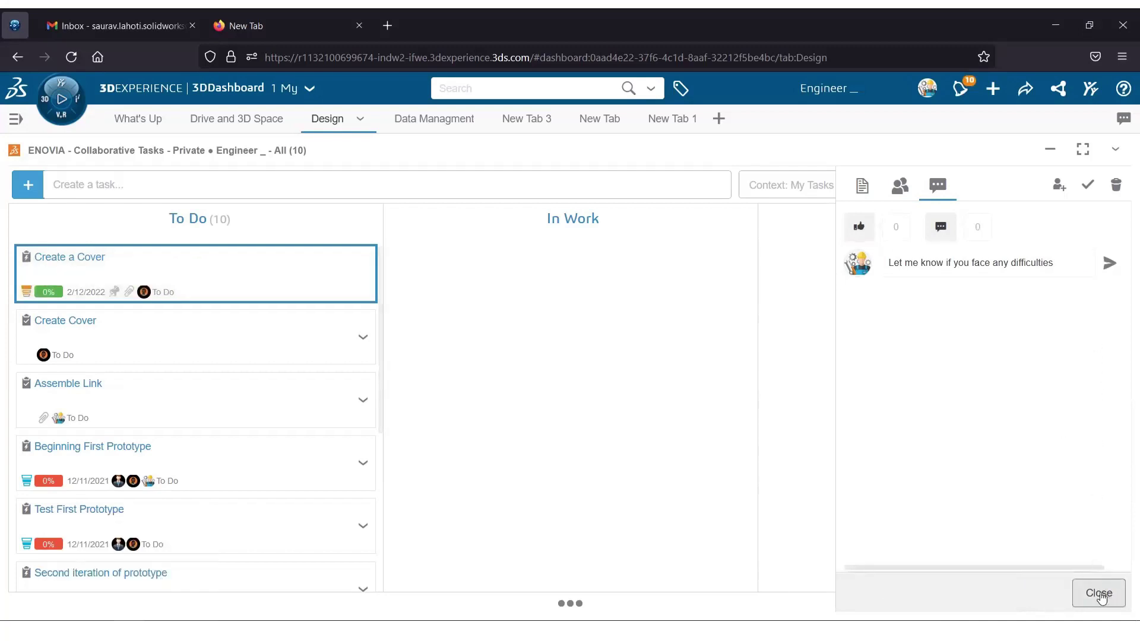
pyautogui.click(1109, 263)
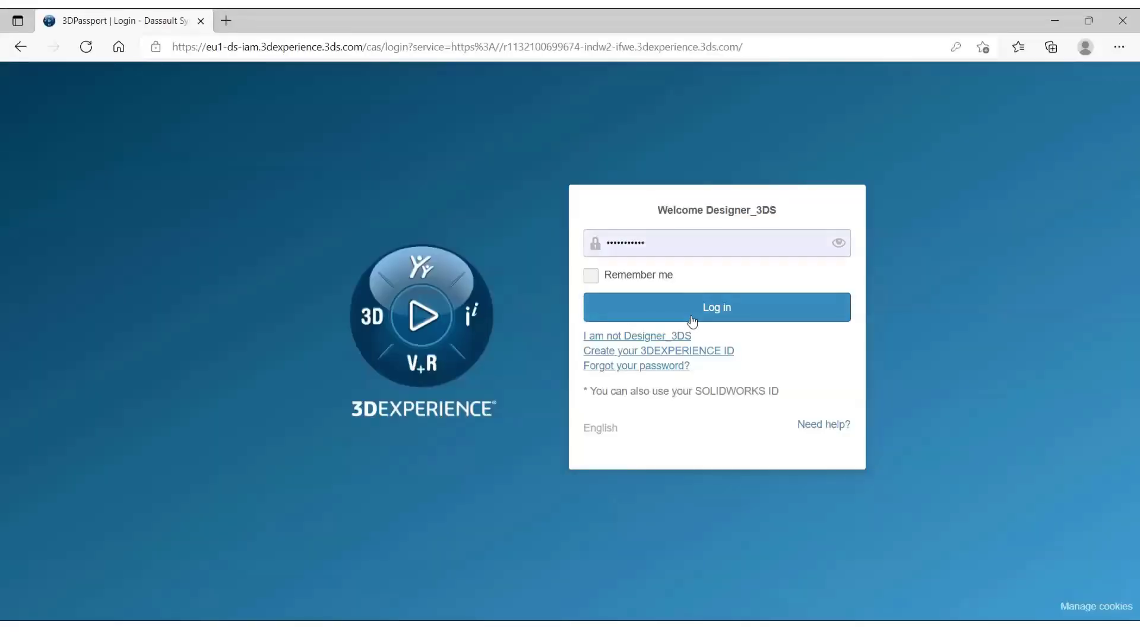
# - Log in as the designer and open Create a Cover from the Engineer's comment notification
pyautogui.click(692, 321)
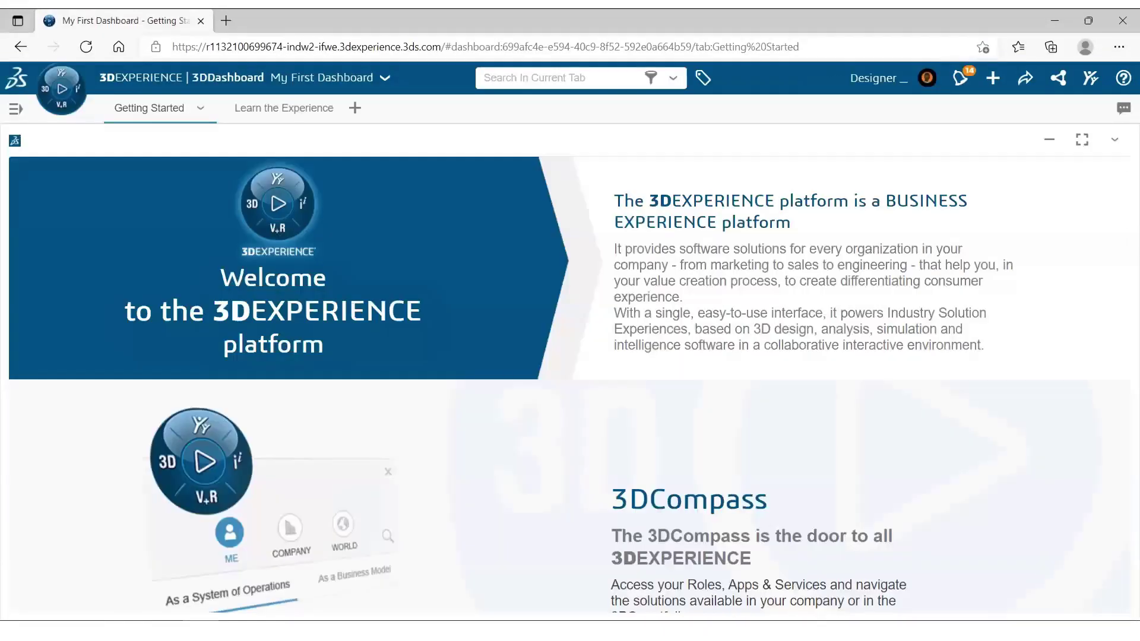
pyautogui.click(963, 80)
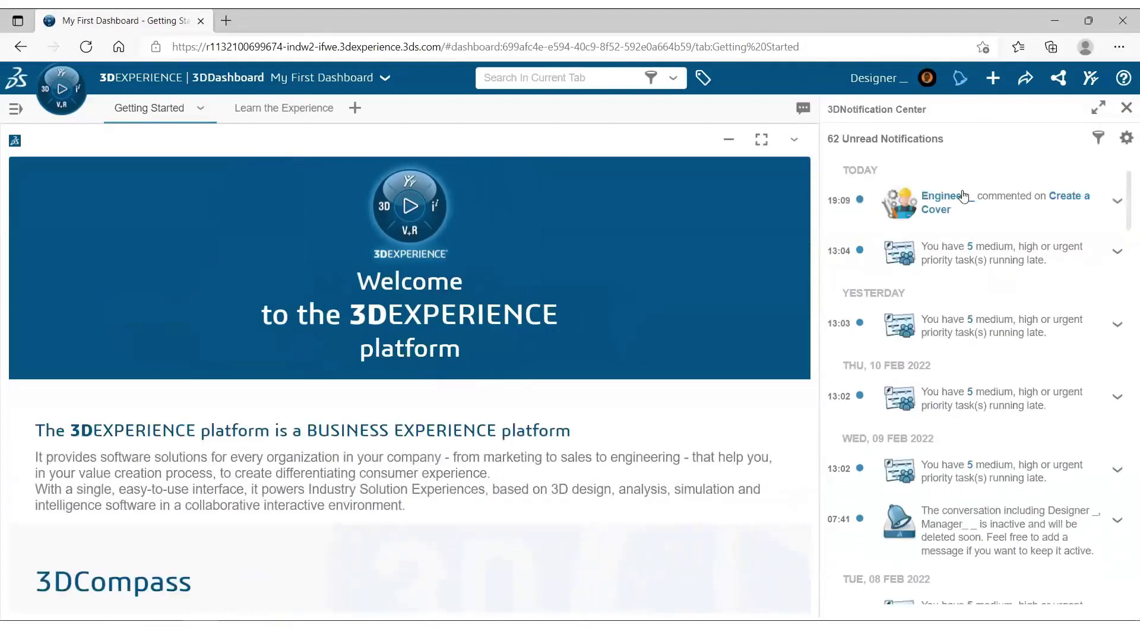
pyautogui.click(963, 197)
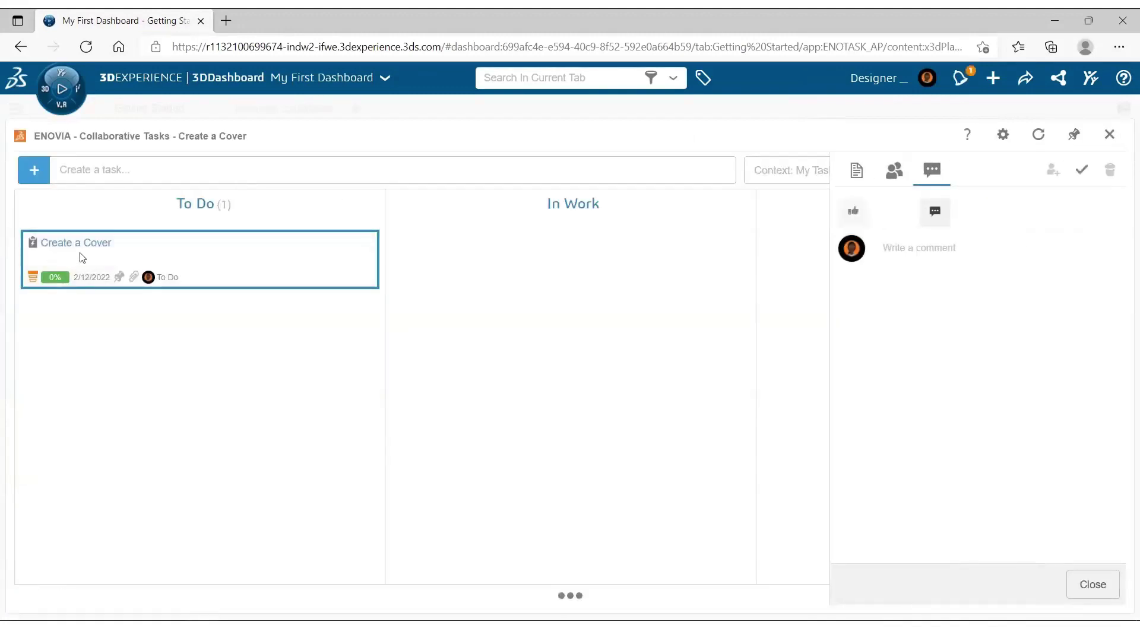
# - Review the Create a Cover task's details and assignees
pyautogui.click(855, 172)
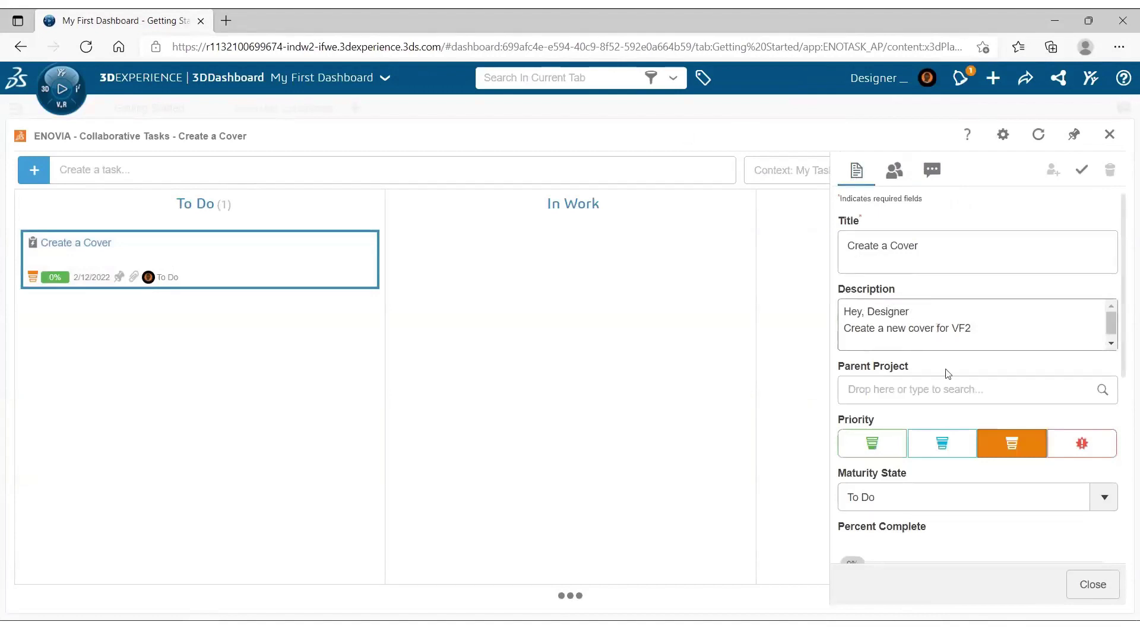
pyautogui.scroll(-6, 940, 377)
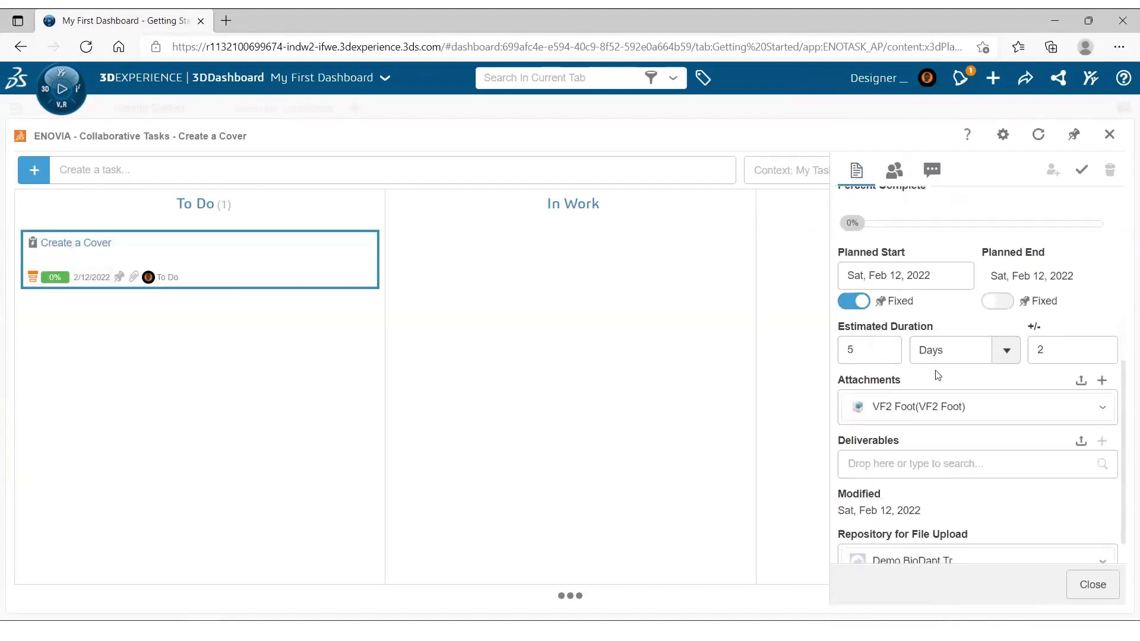
pyautogui.scroll(-1, 937, 375)
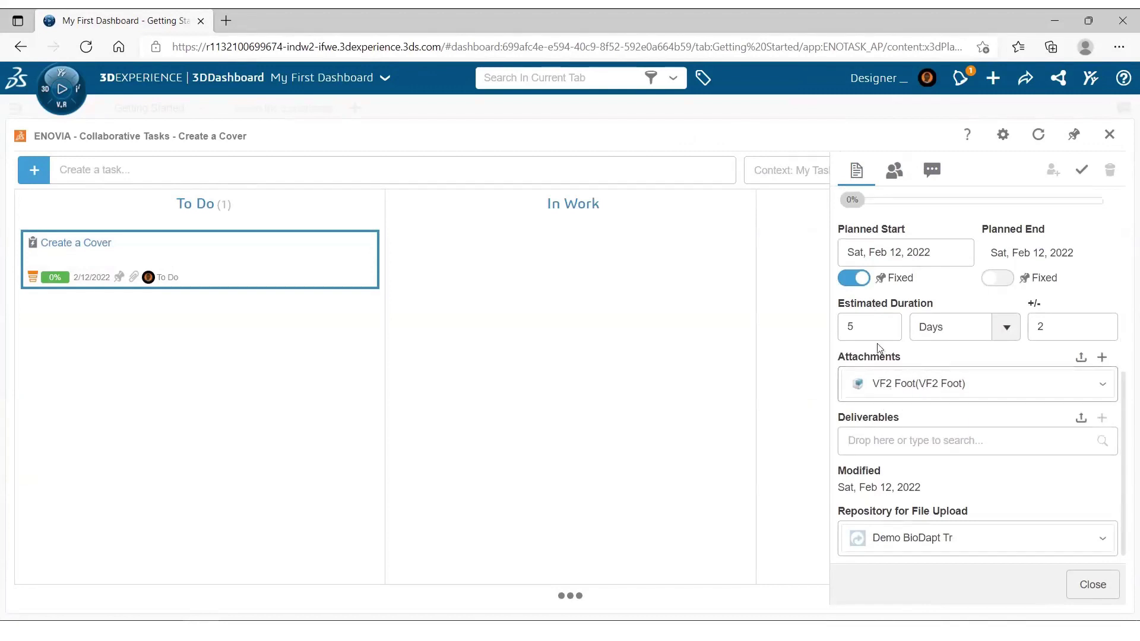
pyautogui.scroll(3, 911, 416)
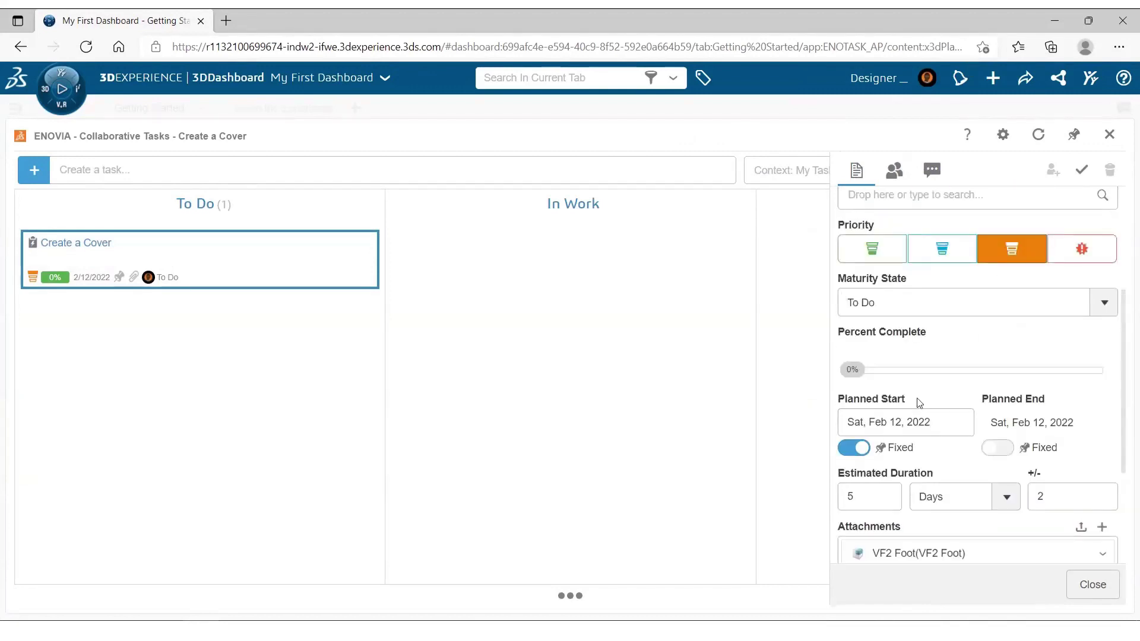
pyautogui.scroll(4, 920, 402)
pyautogui.click(902, 178)
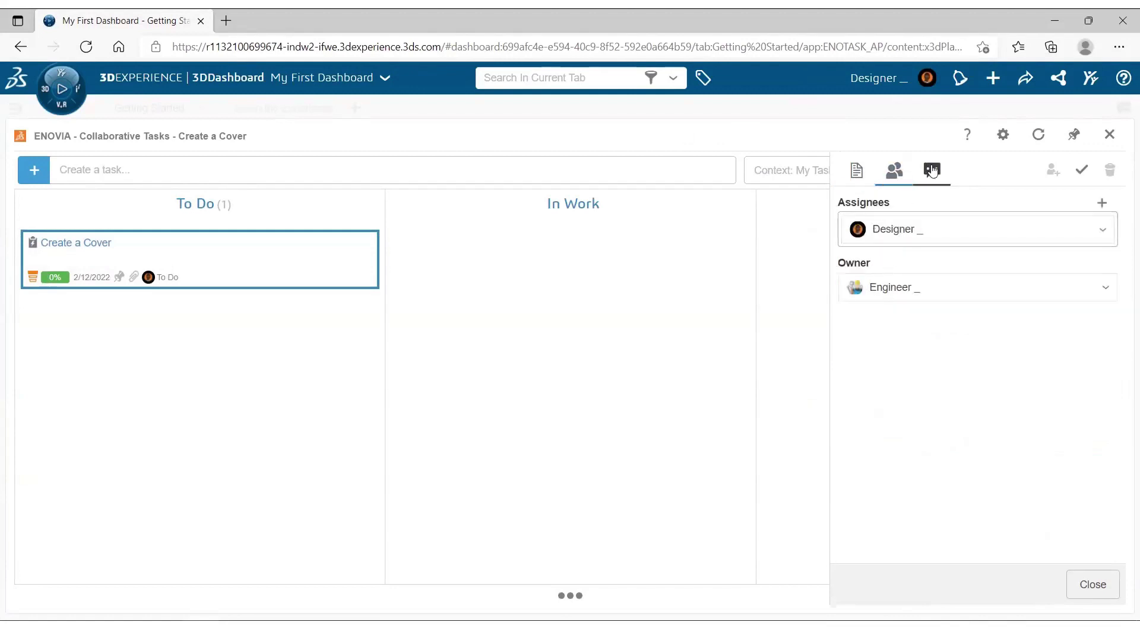
# - Reply 'Sure' to the Engineer's comment and close the task panel
pyautogui.click(933, 171)
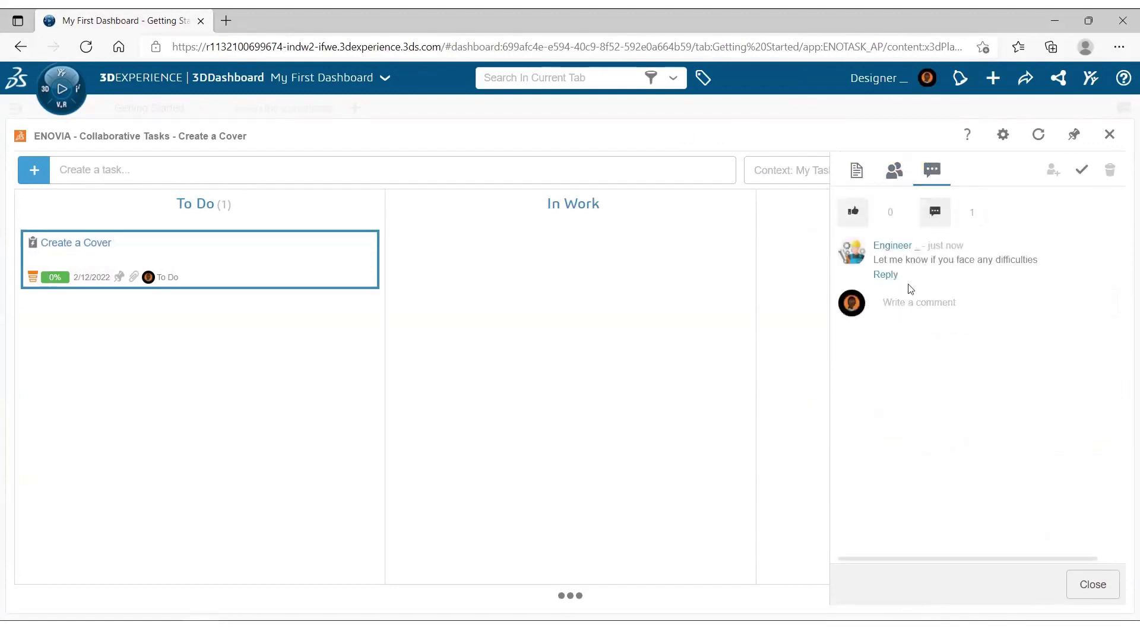
pyautogui.click(962, 300)
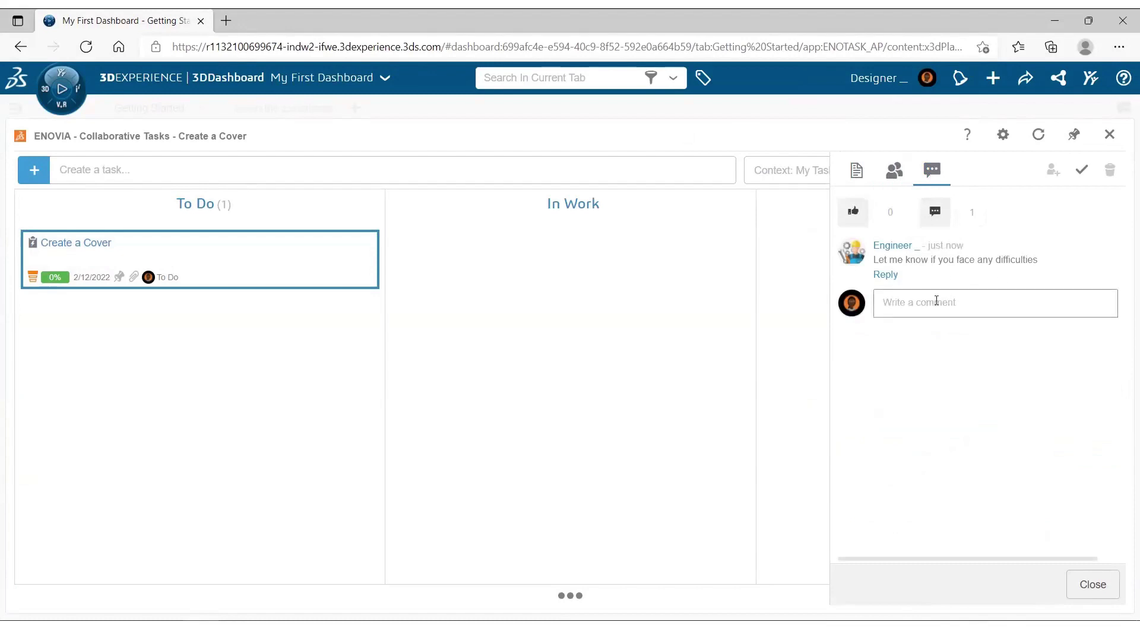
pyautogui.write('re')
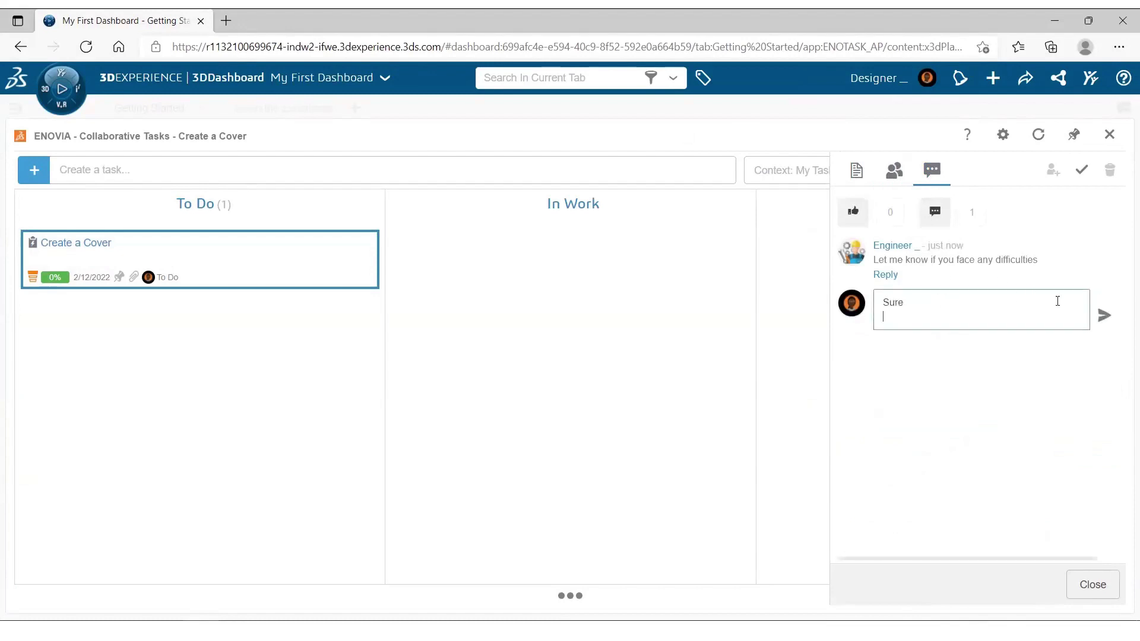
pyautogui.click(1104, 310)
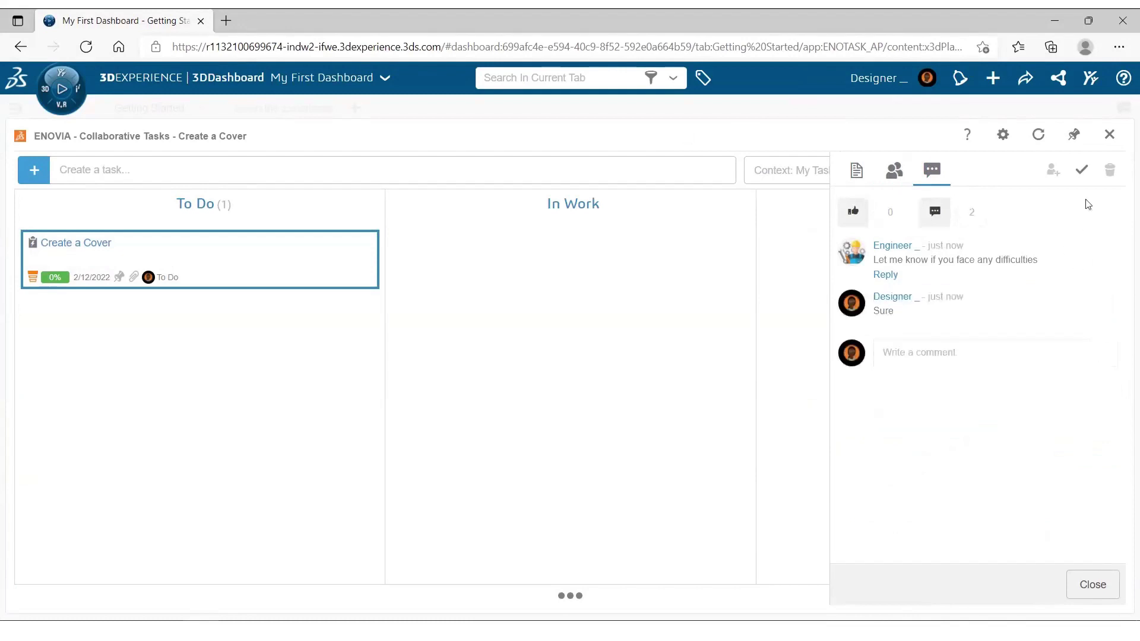
pyautogui.click(1093, 585)
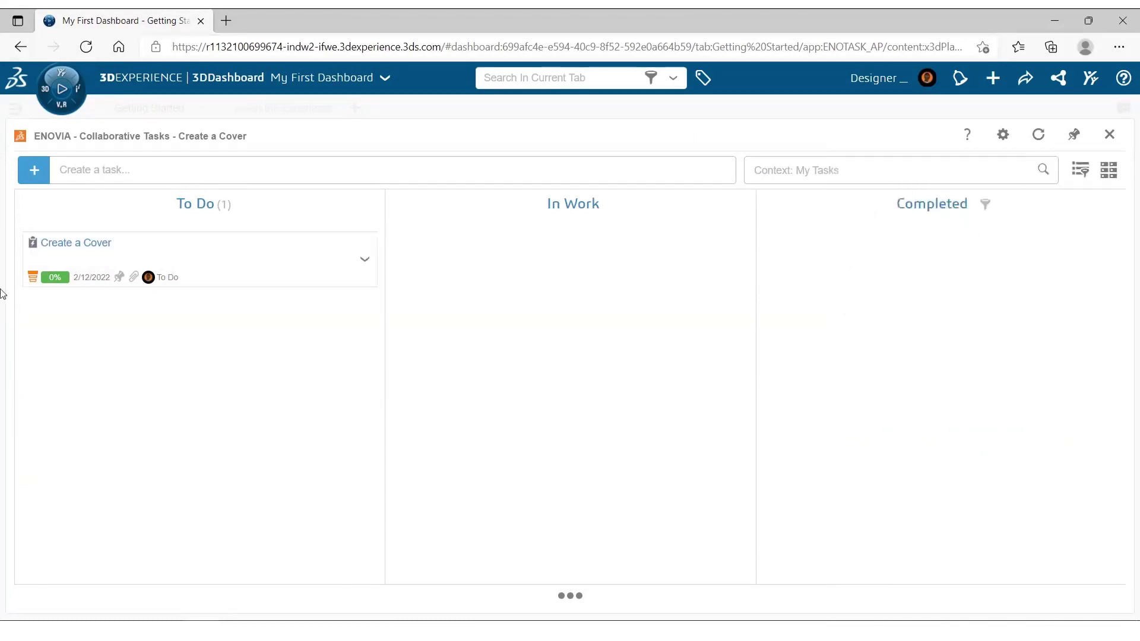
# - Move the Create a Cover card from To Do through In Work to Completed
pyautogui.moveTo(220, 265); pyautogui.dragTo(509, 266)
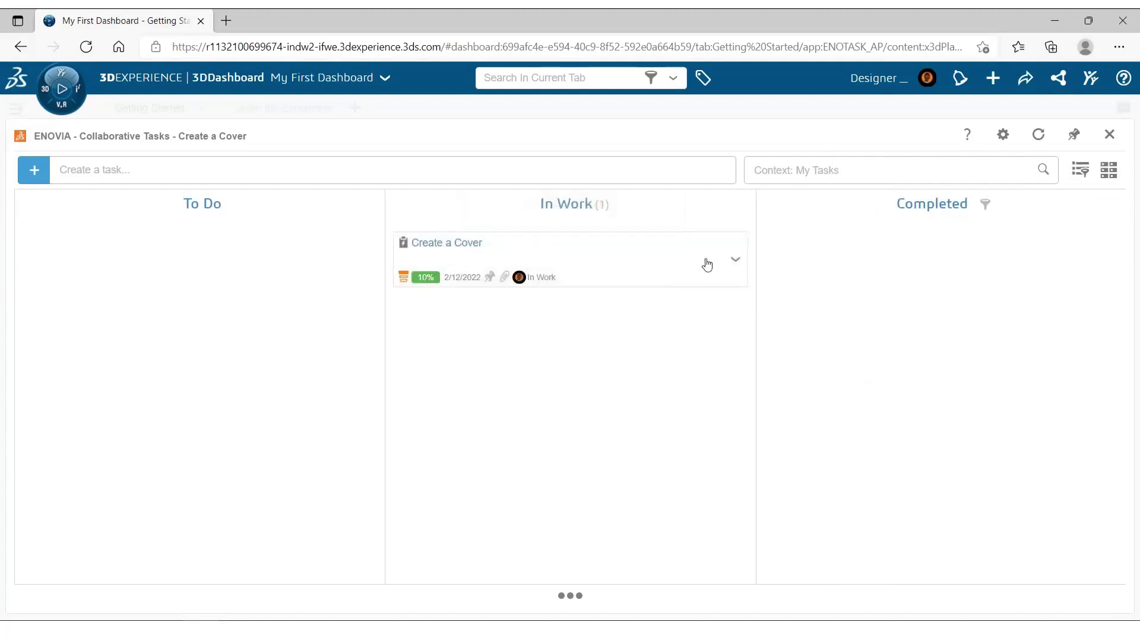
pyautogui.click(636, 262)
pyautogui.moveTo(600, 265); pyautogui.dragTo(805, 272)
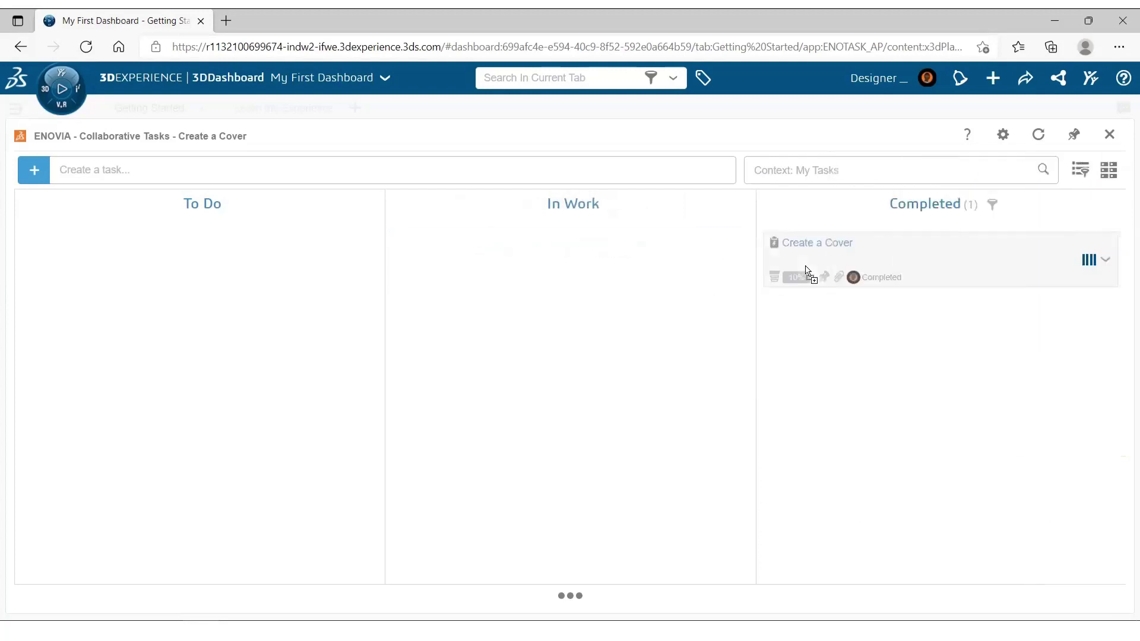